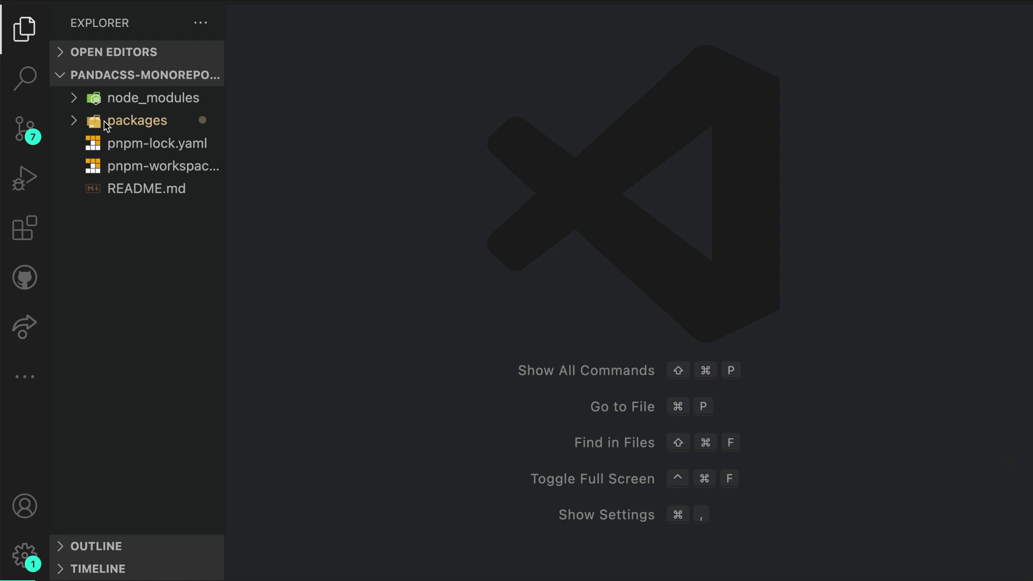
Step: Expand the packages folder in the Explorer, briefly peeking into preset, to reveal app and preset
click(105, 126)
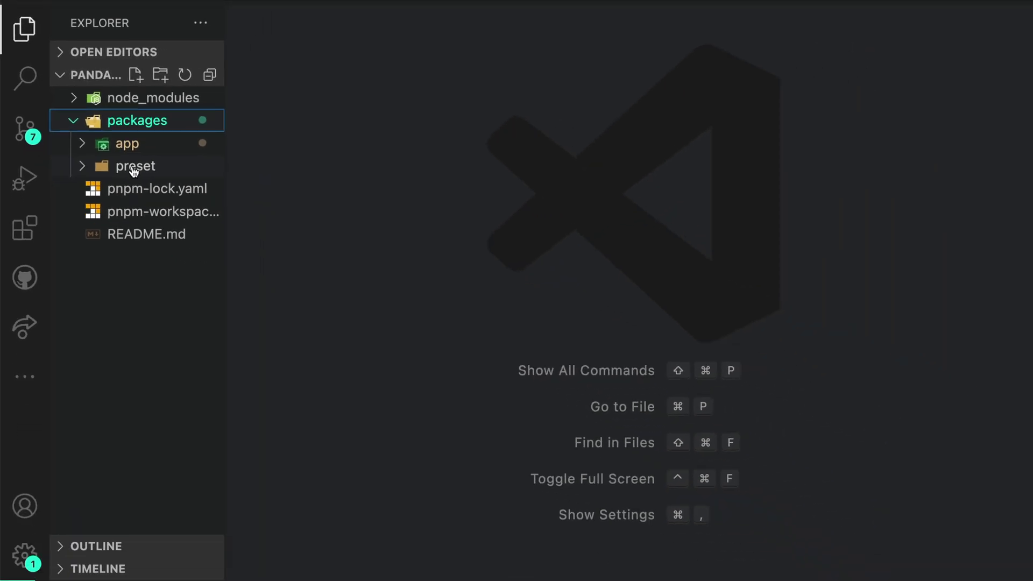
click(132, 171)
click(132, 173)
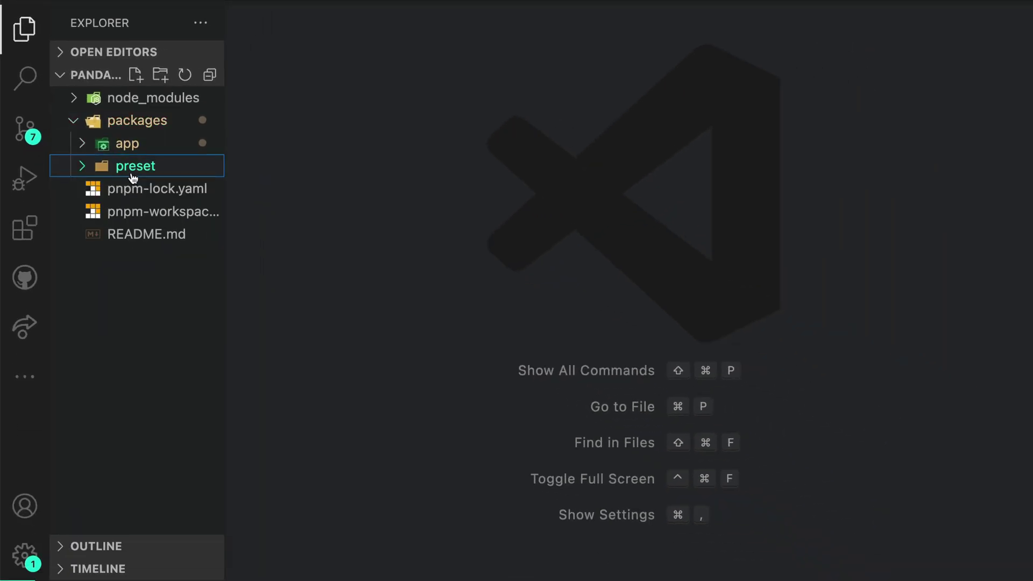
click(347, 381)
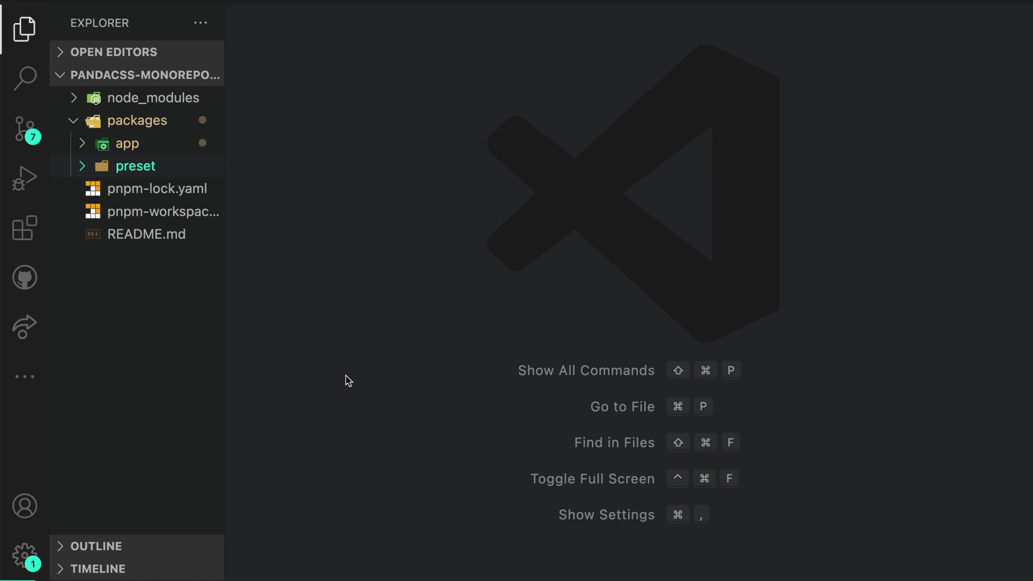
key(ctrl+grave)
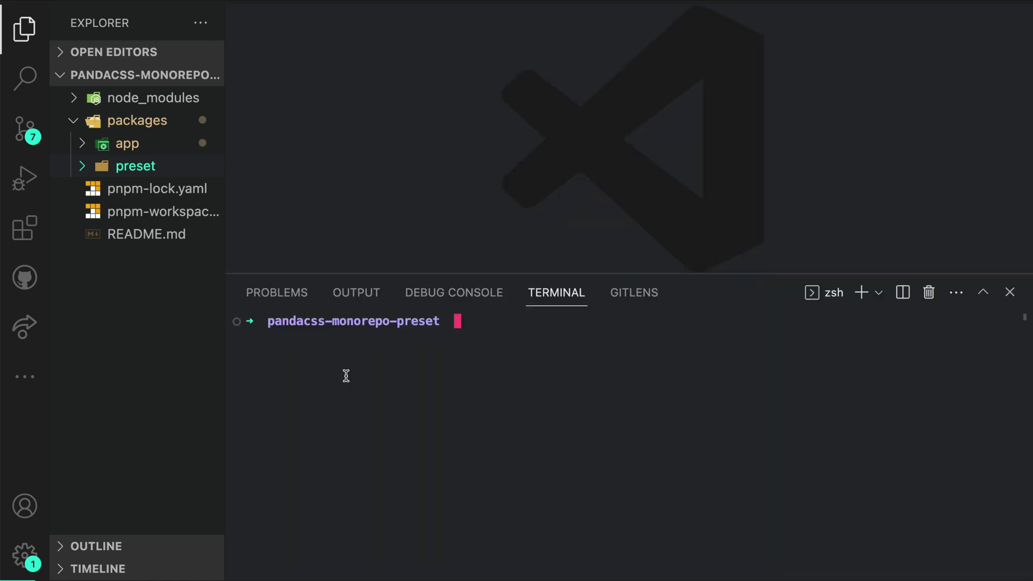
text(cd )
text(packages/preset)
key(Return)
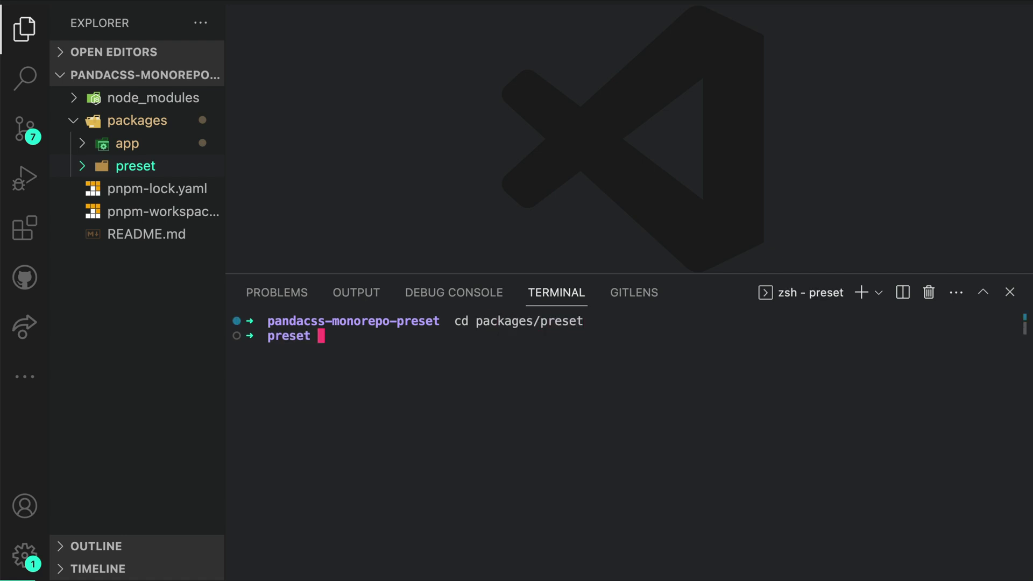
text(pnpm install -D @pandacss/dev)
key(Return)
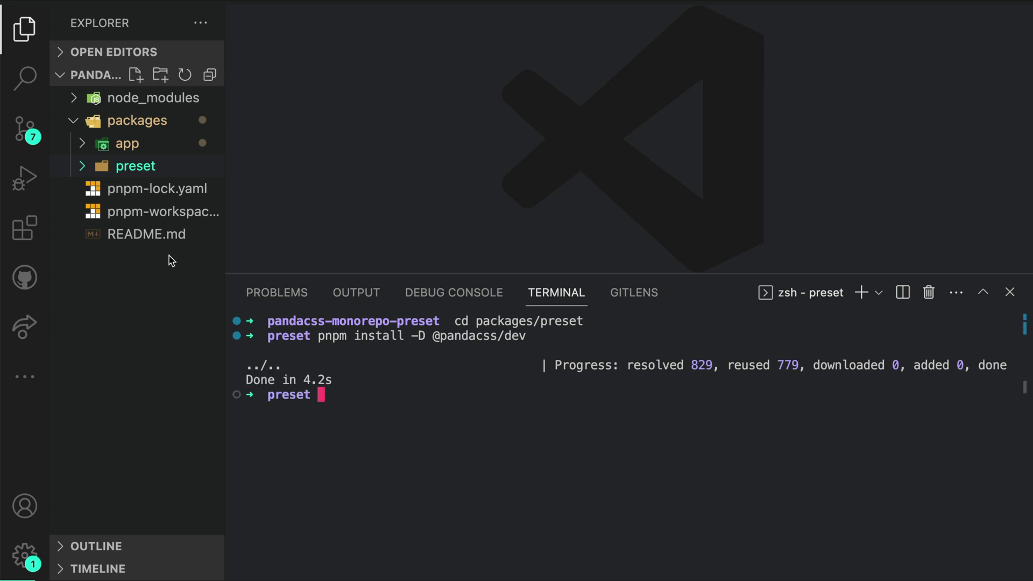
click(112, 170)
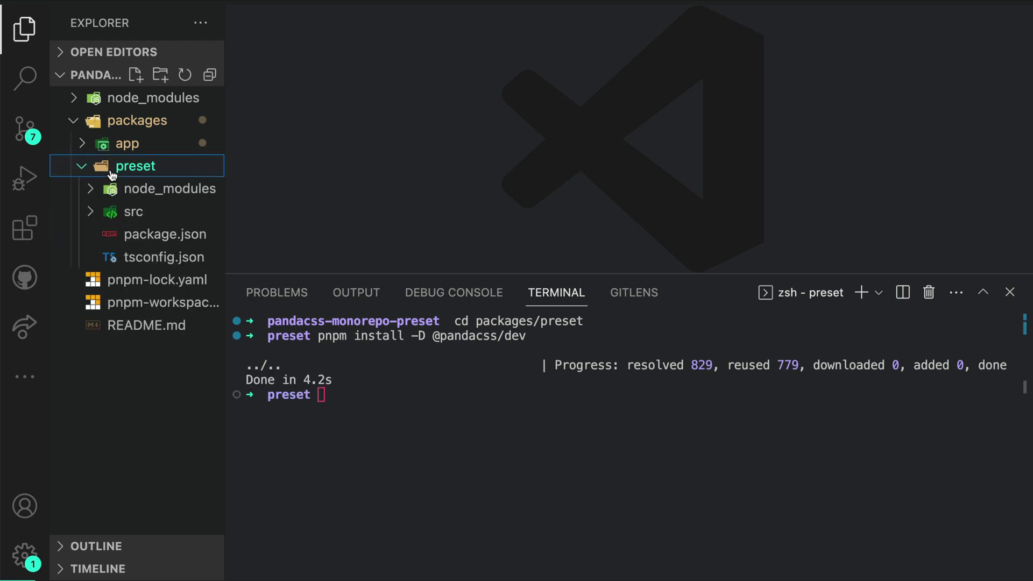
click(121, 212)
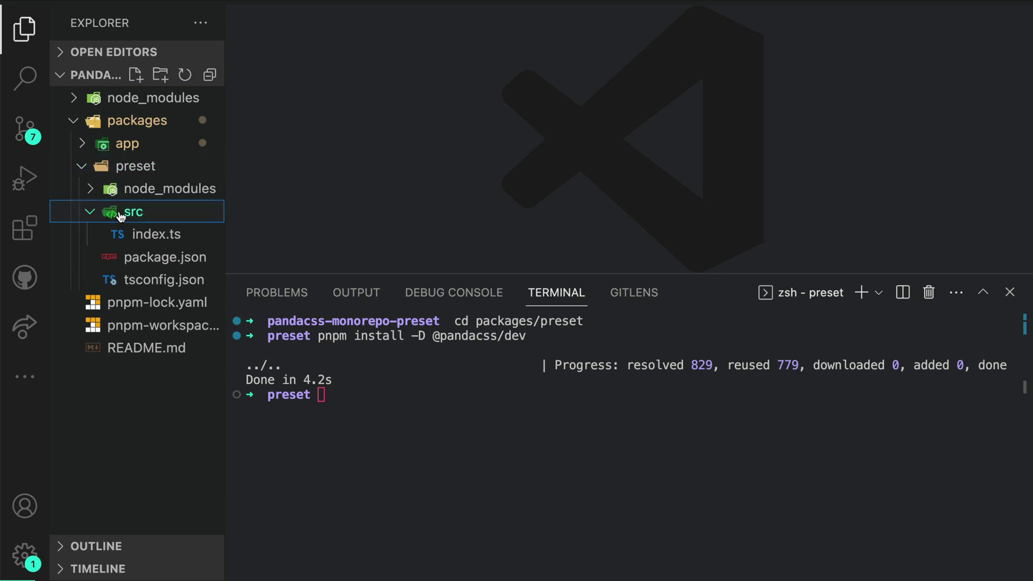
click(127, 234)
click(357, 80)
key(ctrl+j)
text(impor)
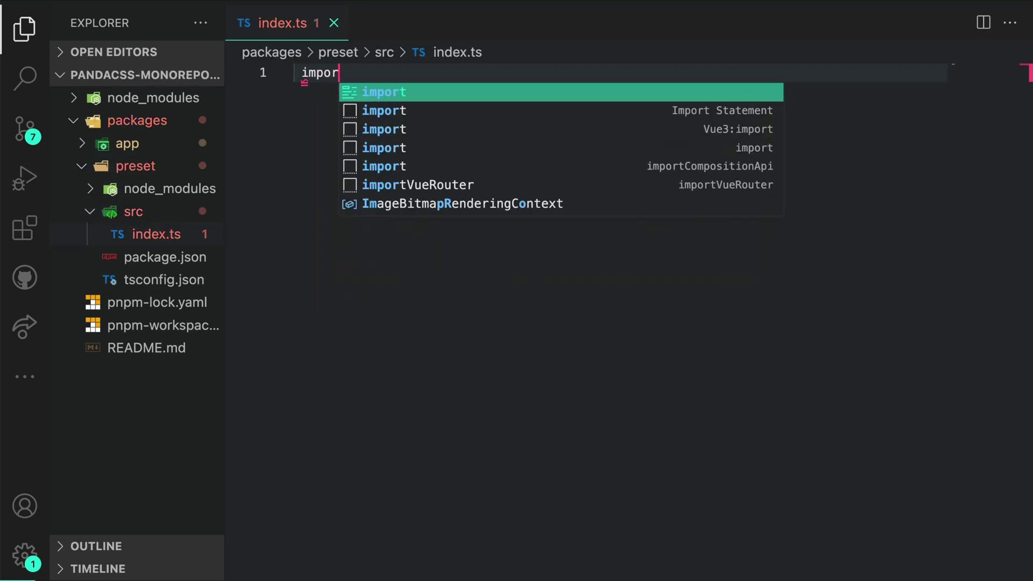
text(t {definePreset} from )
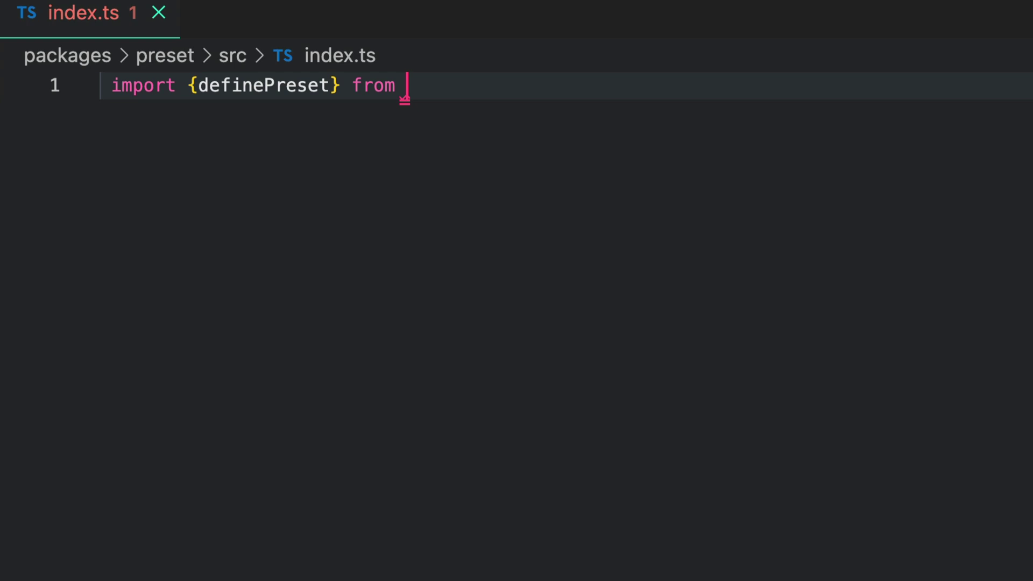
text('@pandacss)
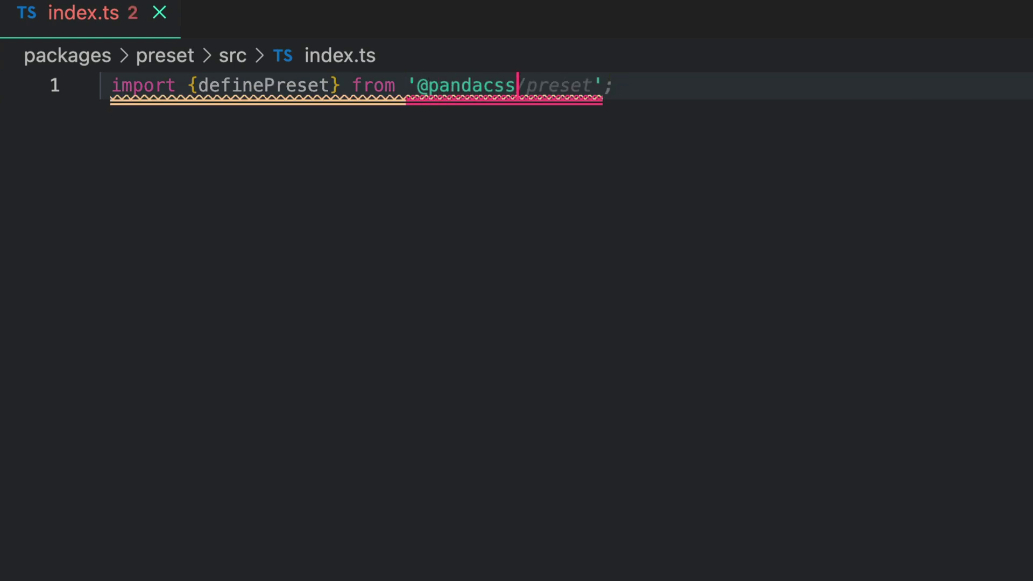
text(/dev)
key(Escape)
key(ctrl+s)
click(647, 119)
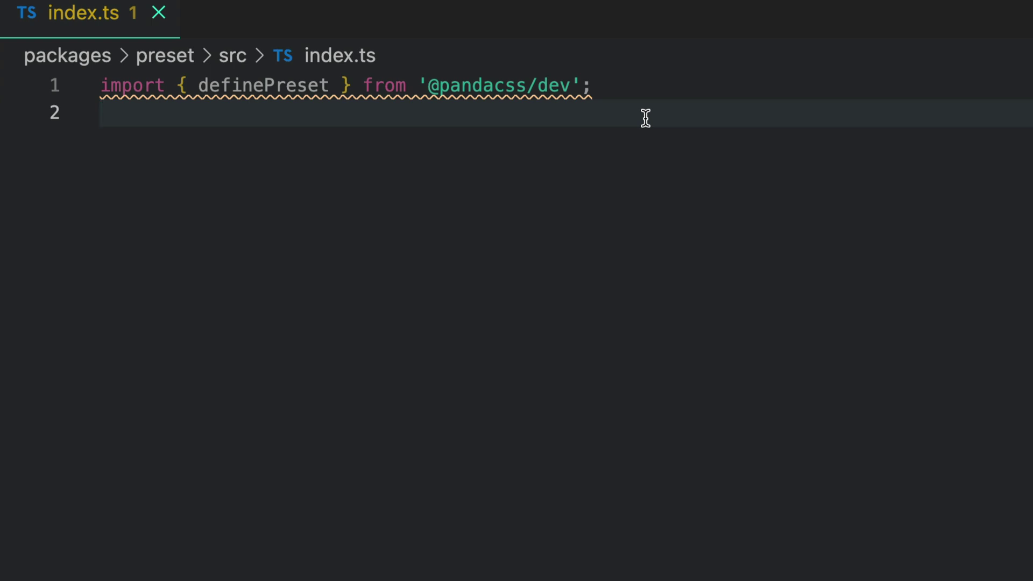
Step: Export default definePreset with a theme block of gray and blue colour tokens
key(Return)
key(Return)
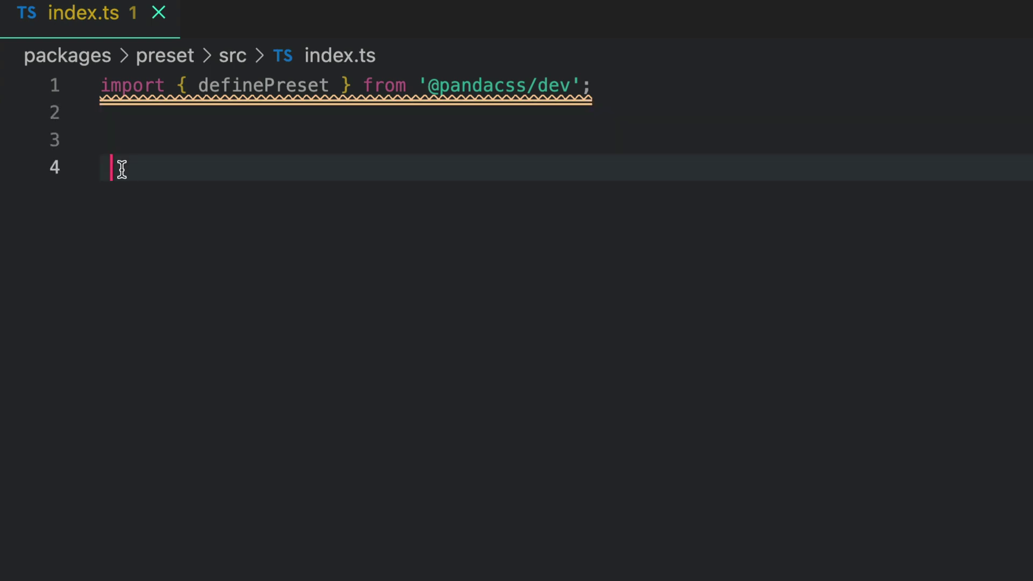
text(export )
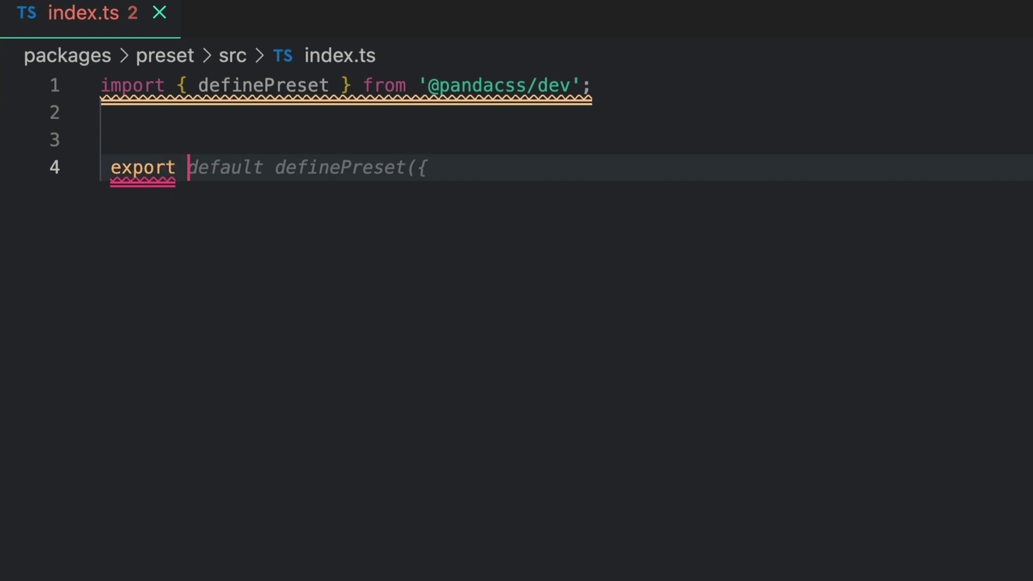
text(default)
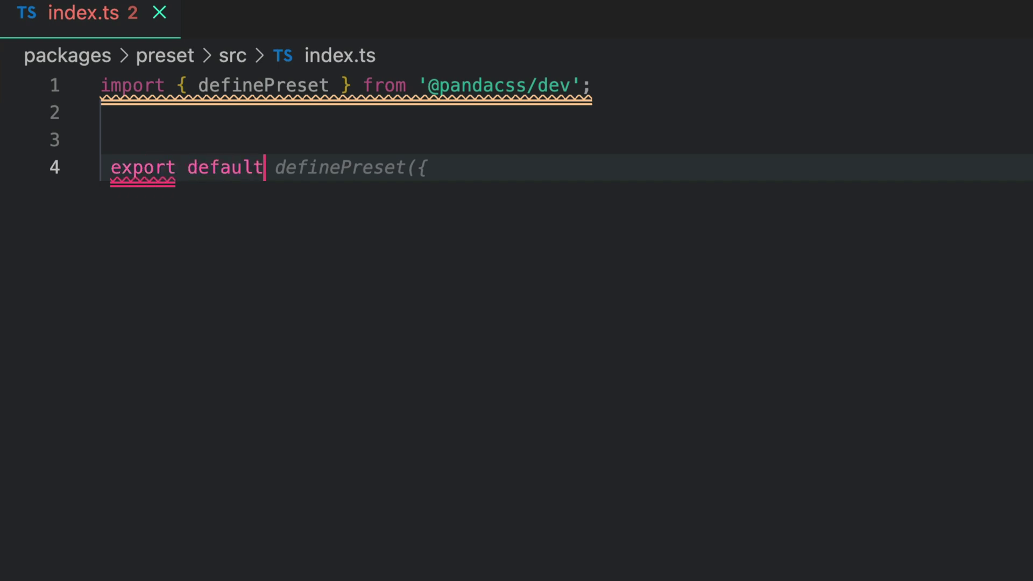
key(Tab)
key(Return)
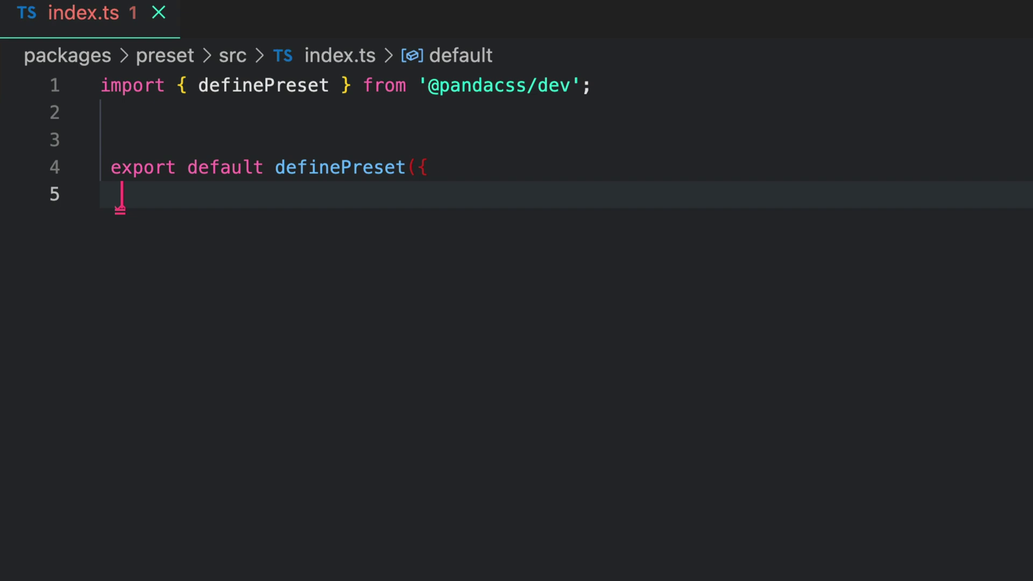
text(theme)
key(Escape)
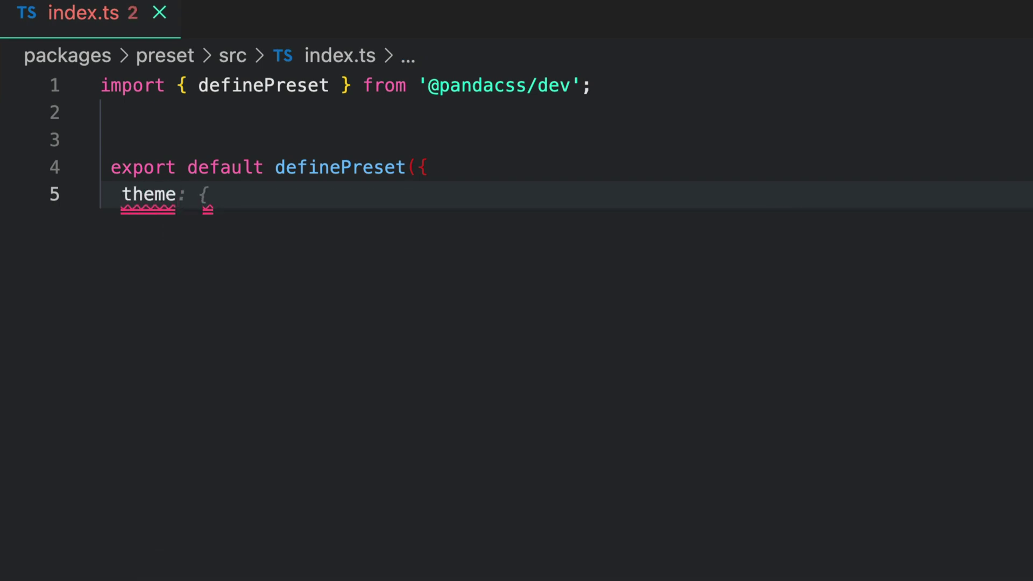
key(Tab)
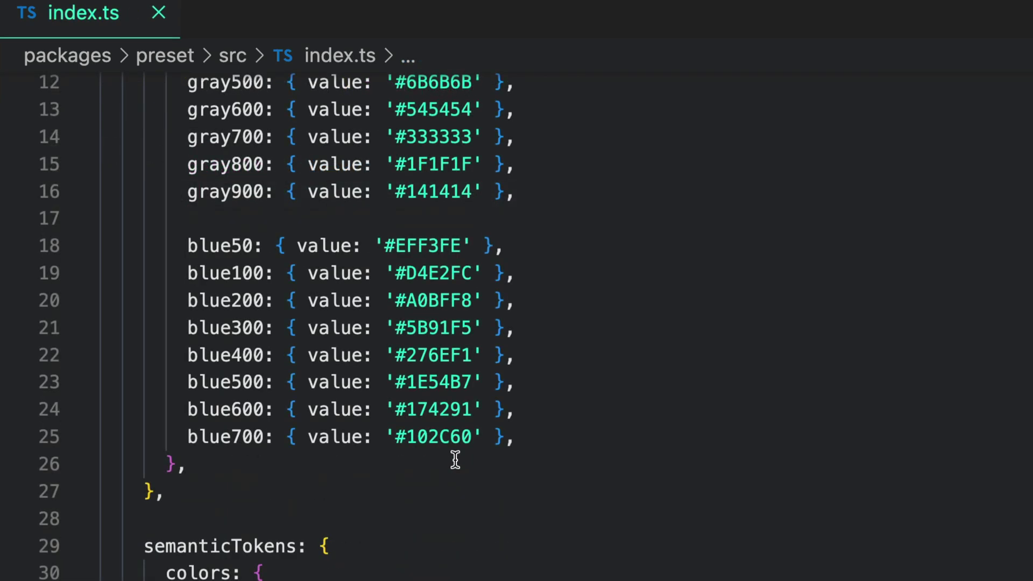
scroll(455, 460, up, 2)
scroll(455, 460, up, 2)
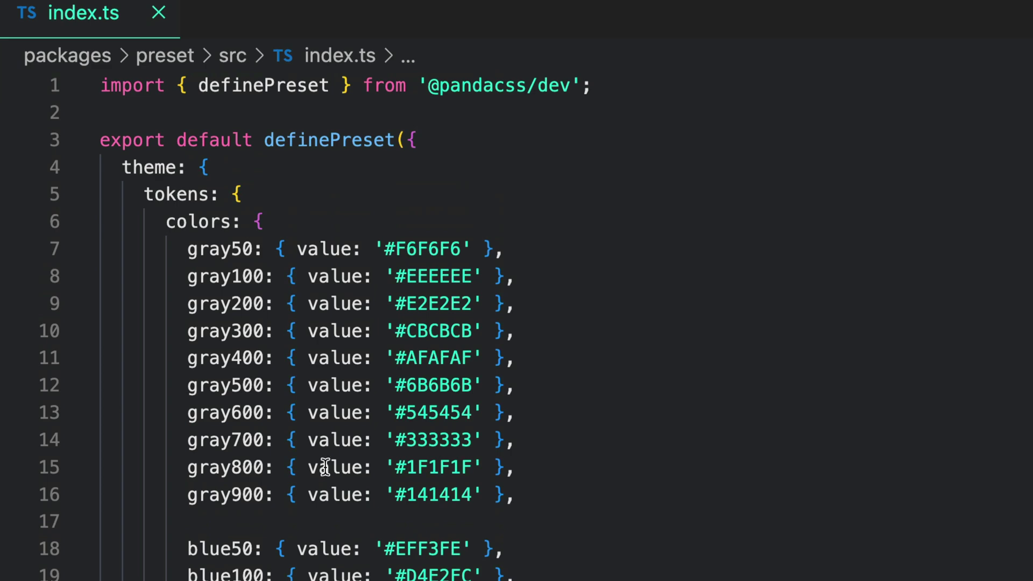
scroll(367, 299, down, 2)
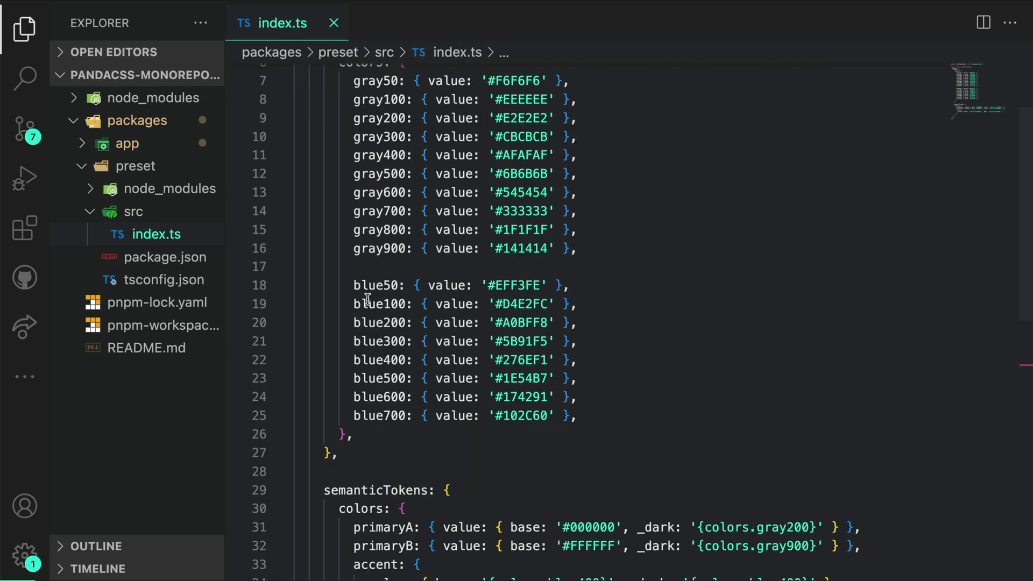
scroll(368, 299, down, 5)
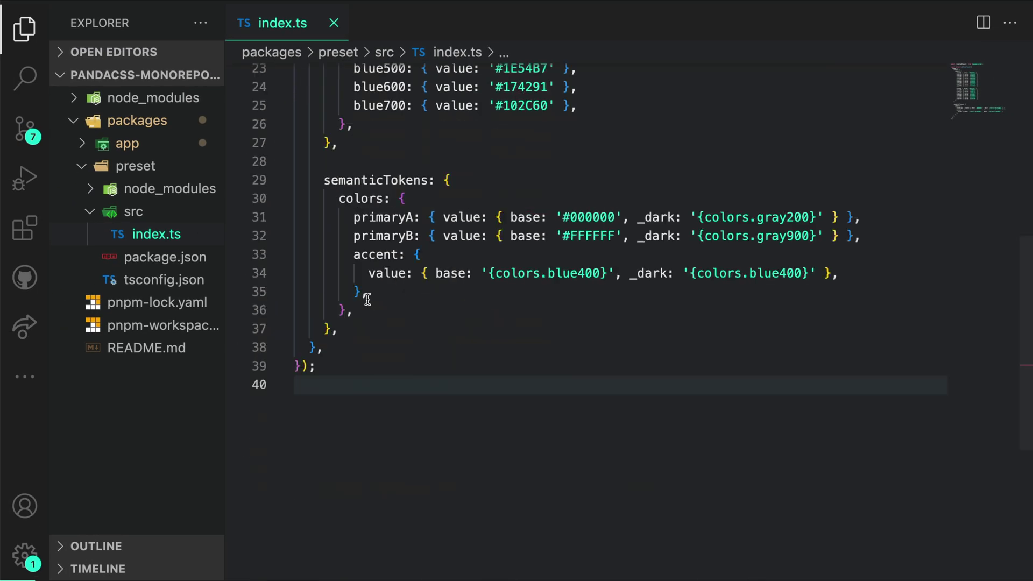
scroll(367, 299, up, 5)
scroll(367, 298, up, 2)
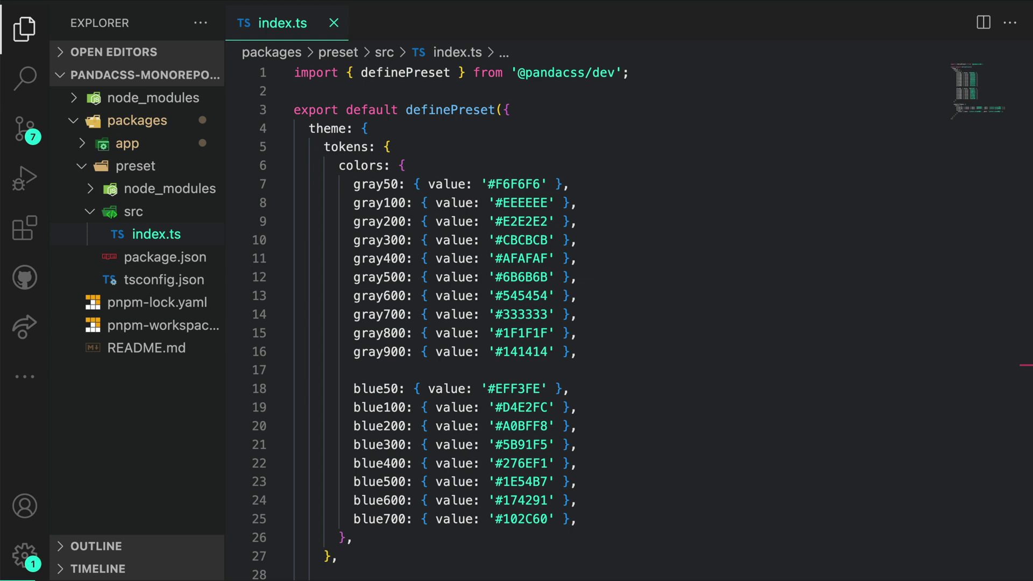
click(169, 259)
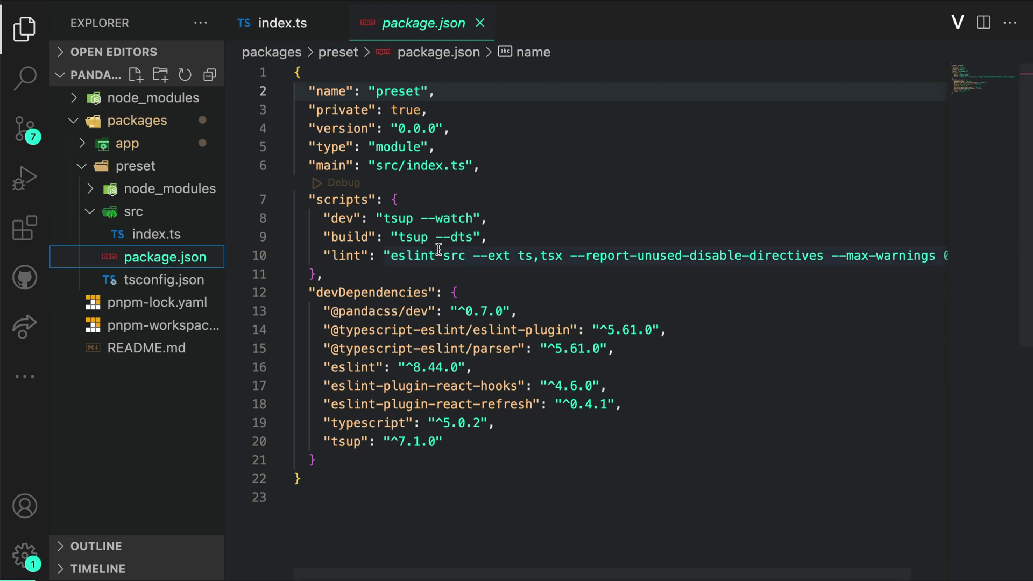
double_click(398, 91)
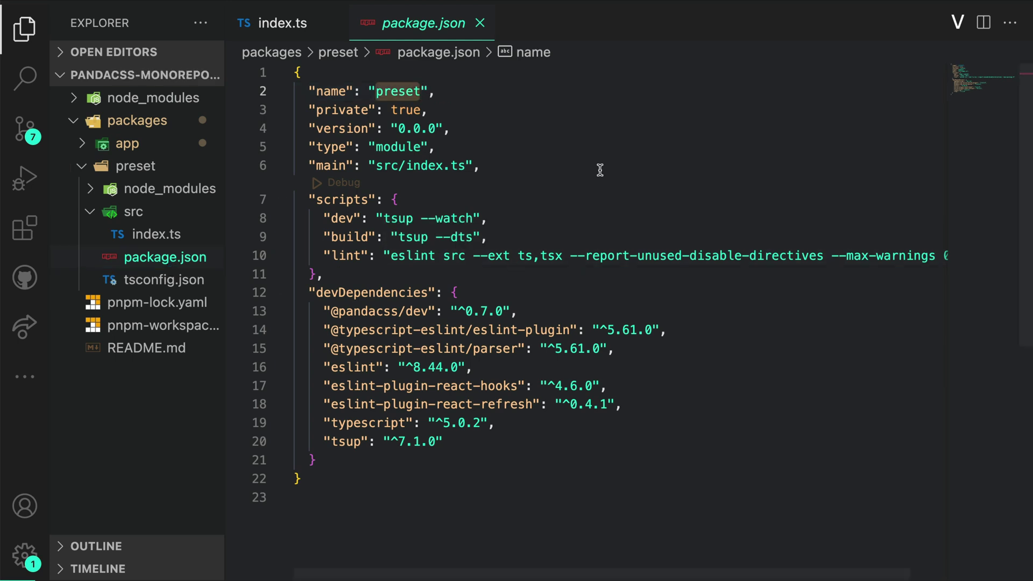
text(@acmecorp/p)
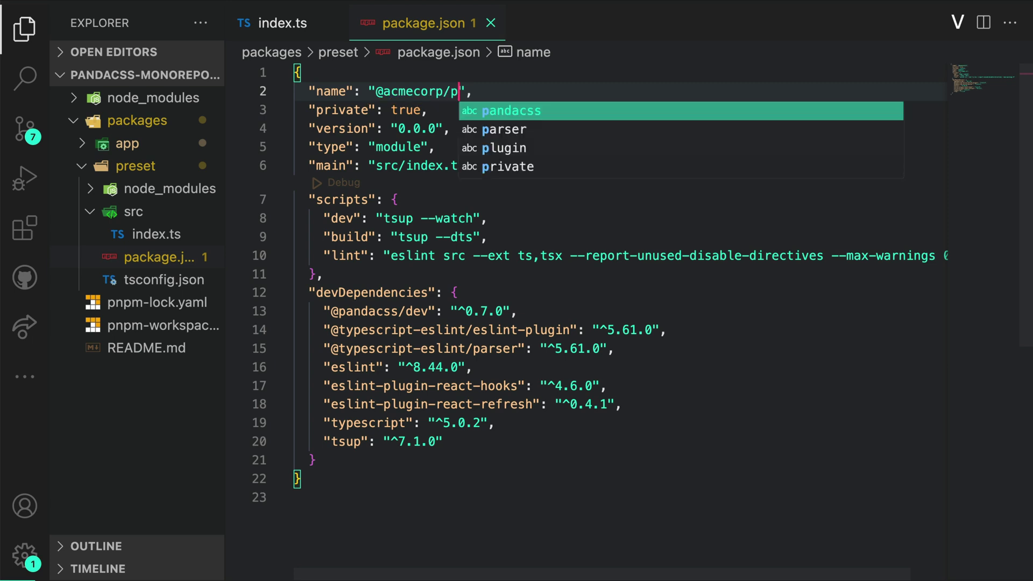
text(anda-preset-)
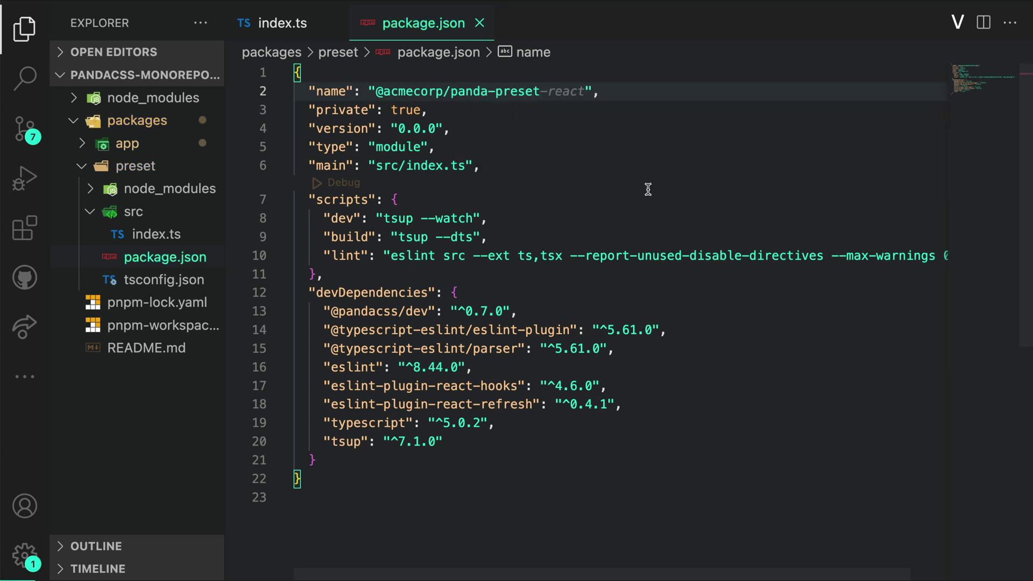
click(648, 189)
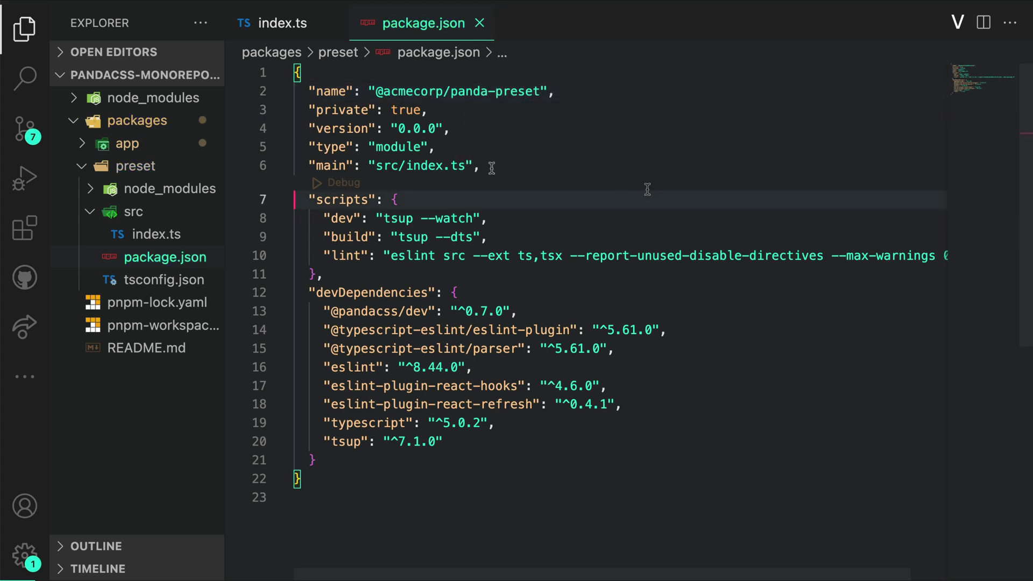
click(136, 166)
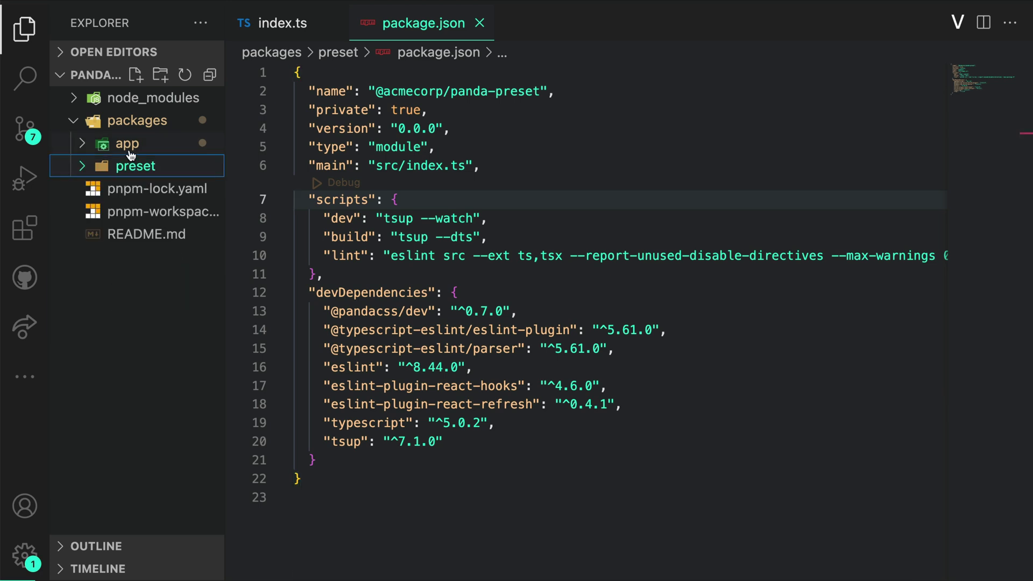
click(128, 150)
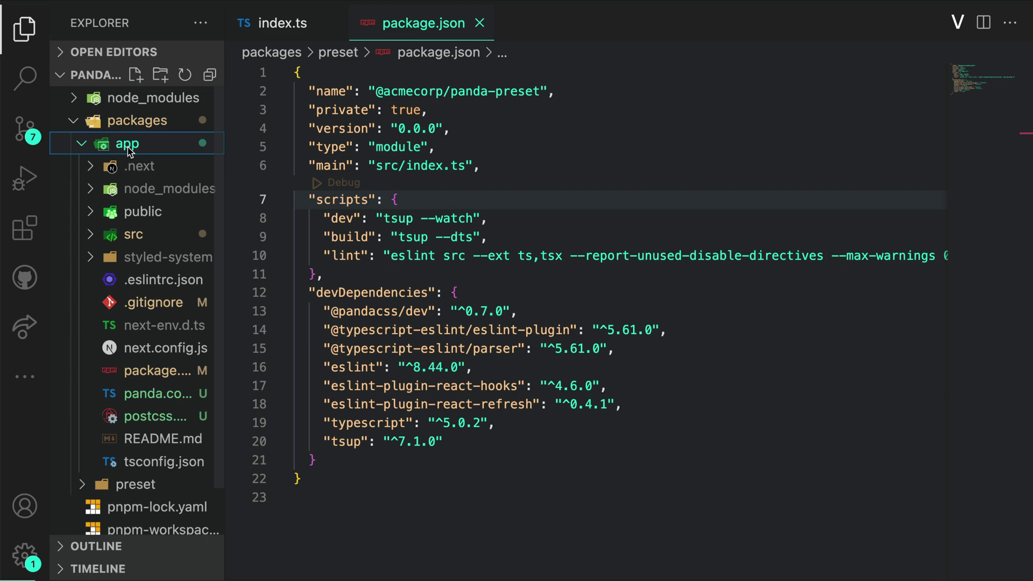
click(164, 378)
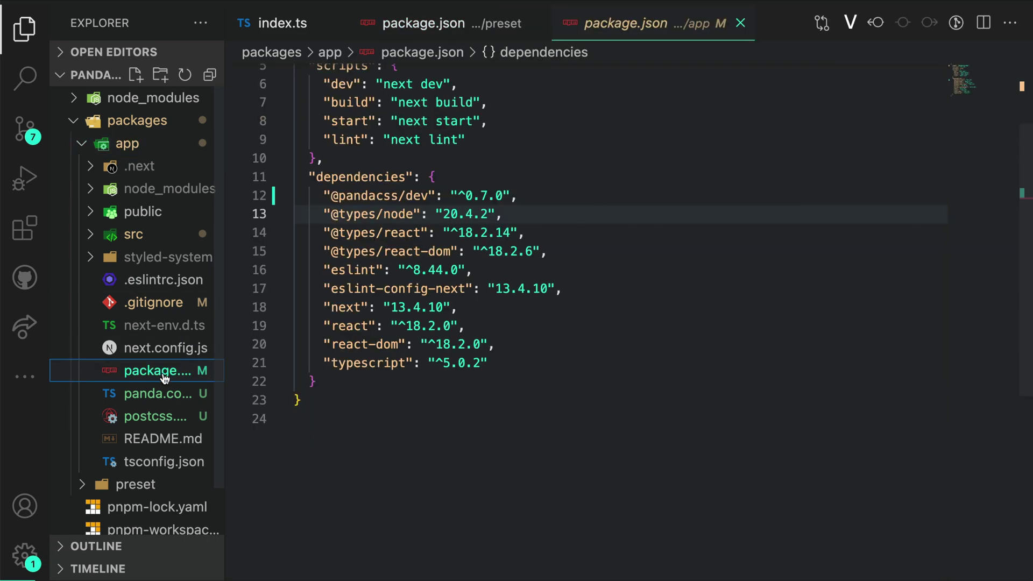
scroll(410, 370, up, 3)
key(ctrl+b)
key(Return)
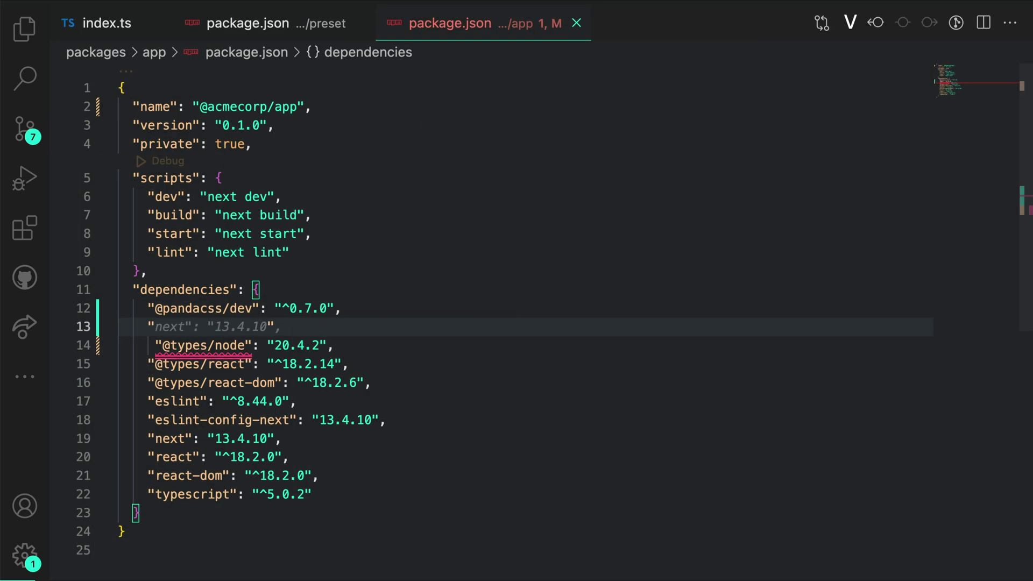
text("@acmeco)
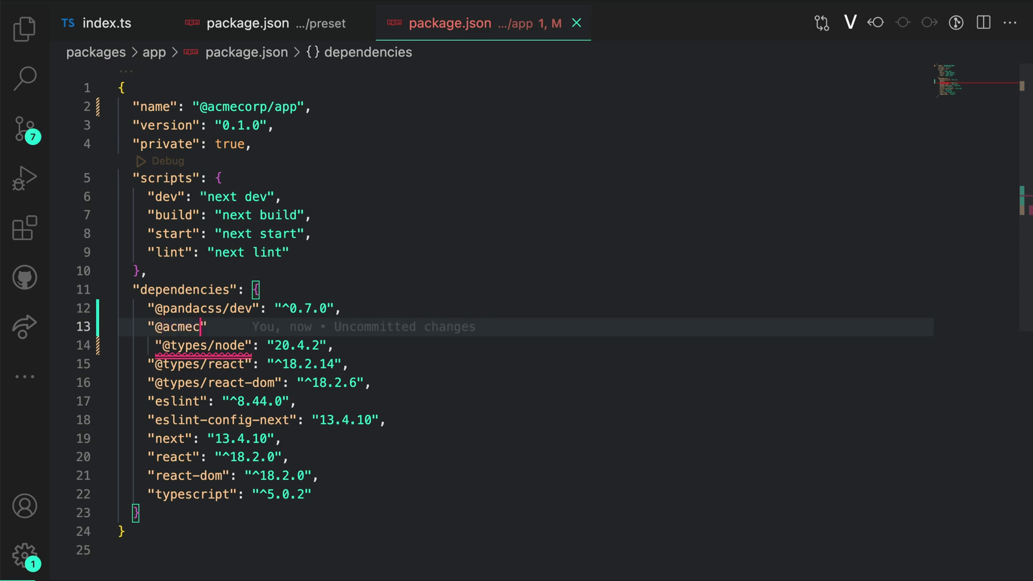
text(rp/panda-pre)
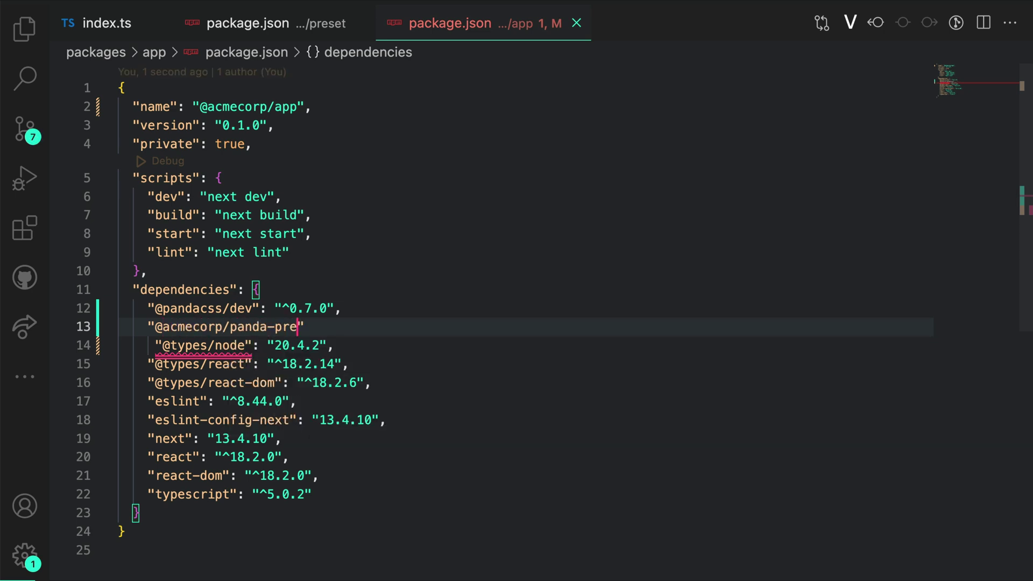
text(set": )
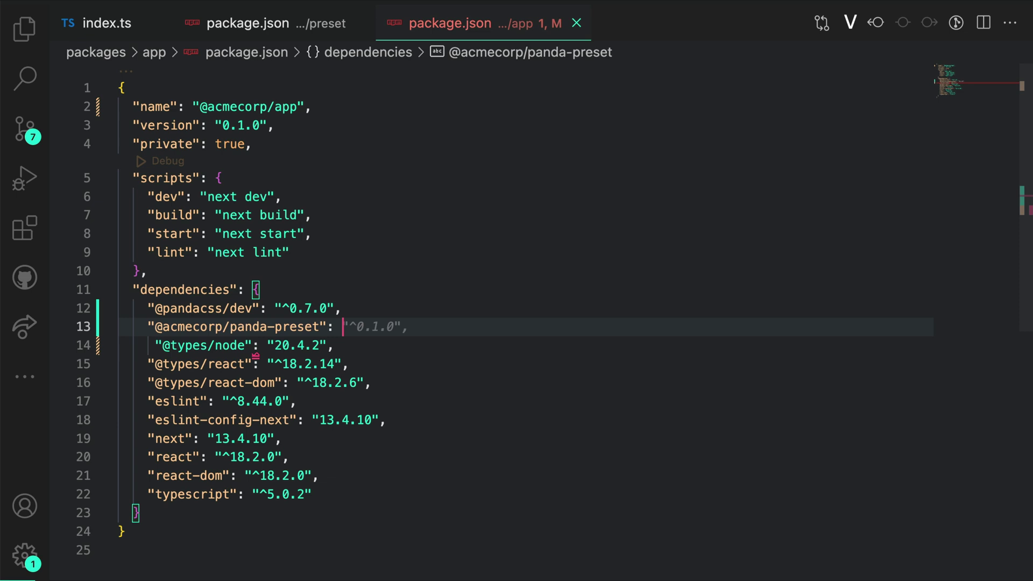
text("workspace:*",)
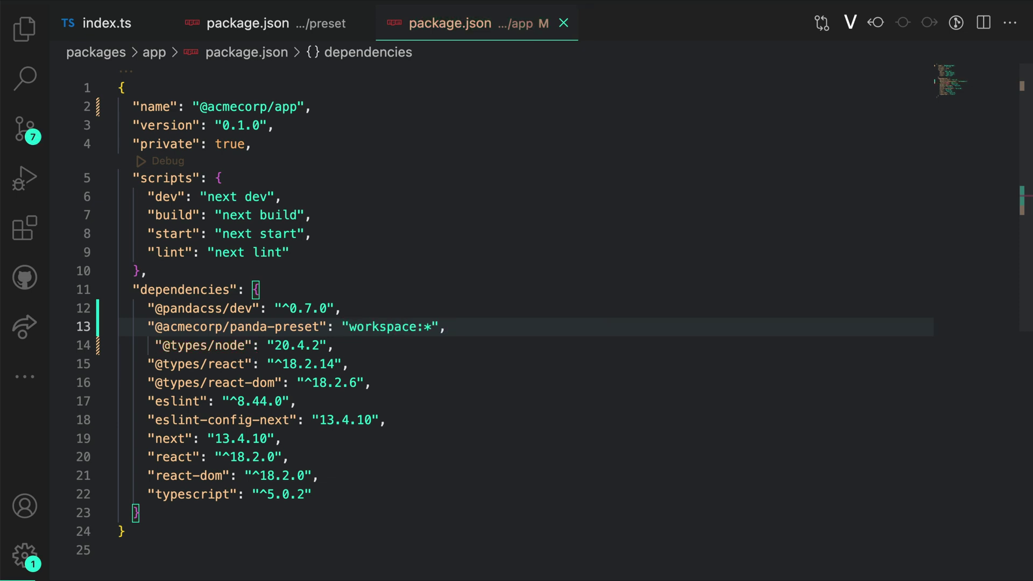
Step: Insert a "prepare": "panda codegen" script at the top of the app's scripts block
click(246, 178)
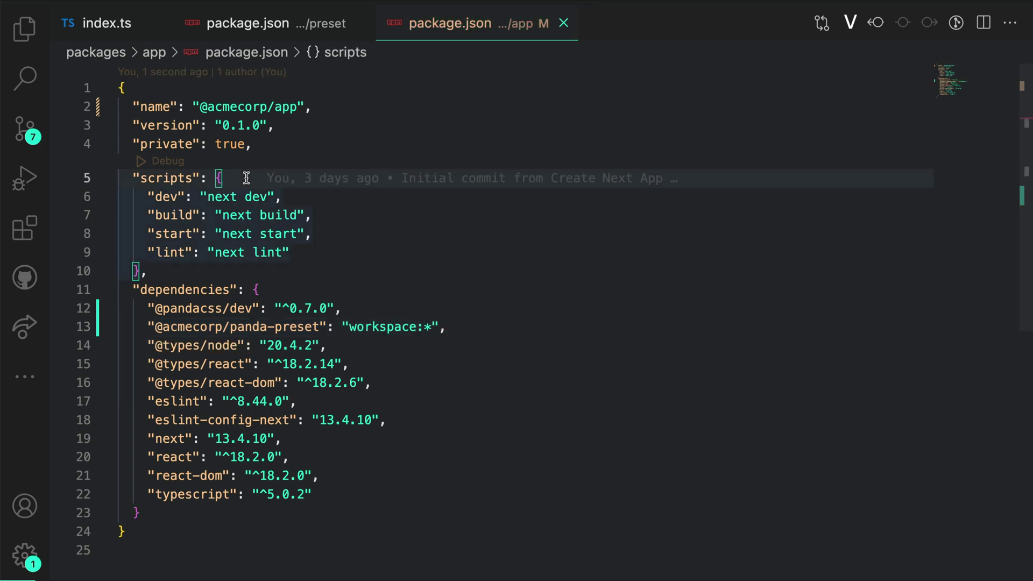
key(Return)
text("prepare)
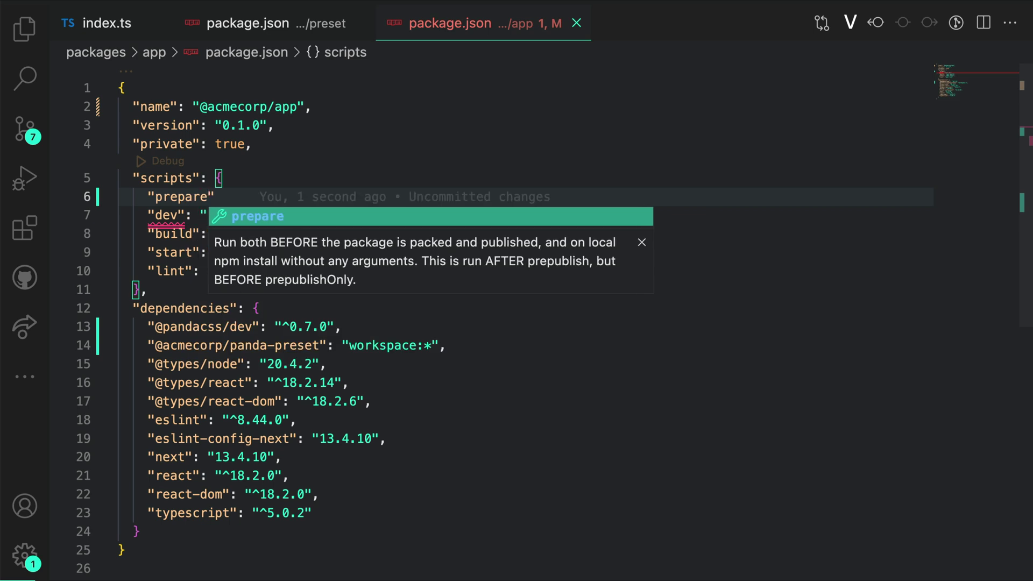
text(": "panda)
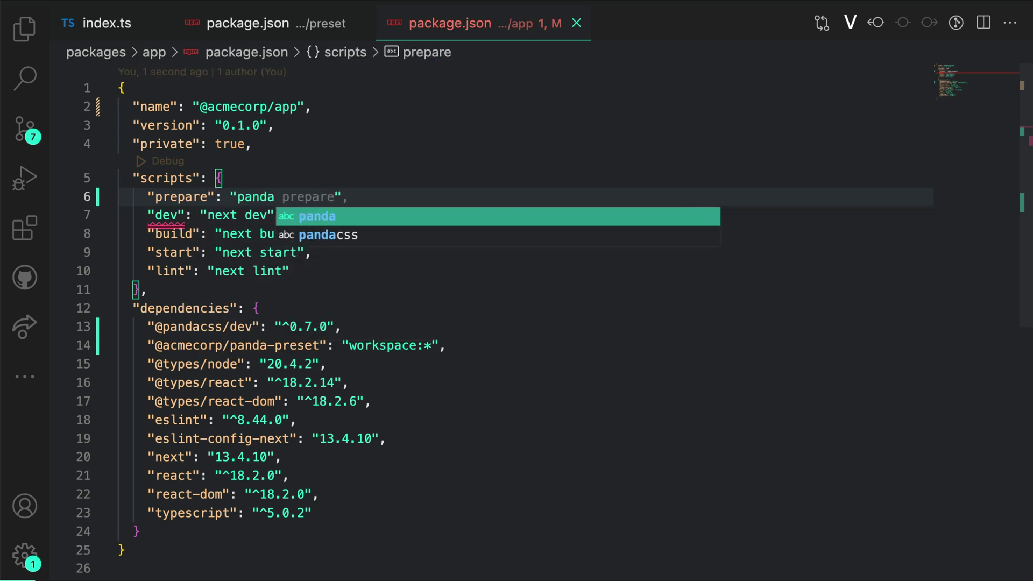
text( codegen",)
click(307, 300)
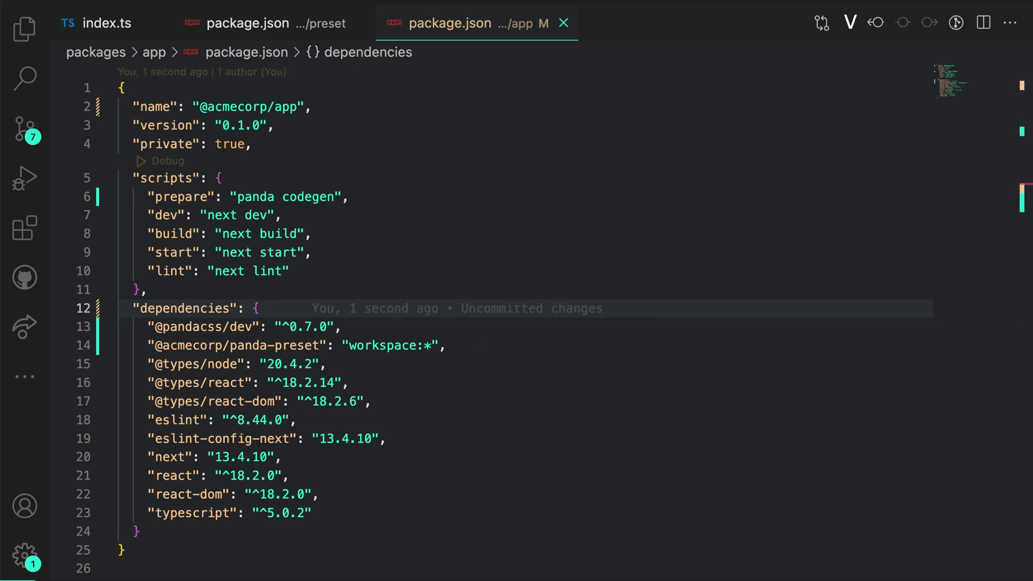
Step: From packages/app in the terminal, run pnpm i and then pnpm panda init -p
click(733, 474)
key(ctrl+grave)
text(cd)
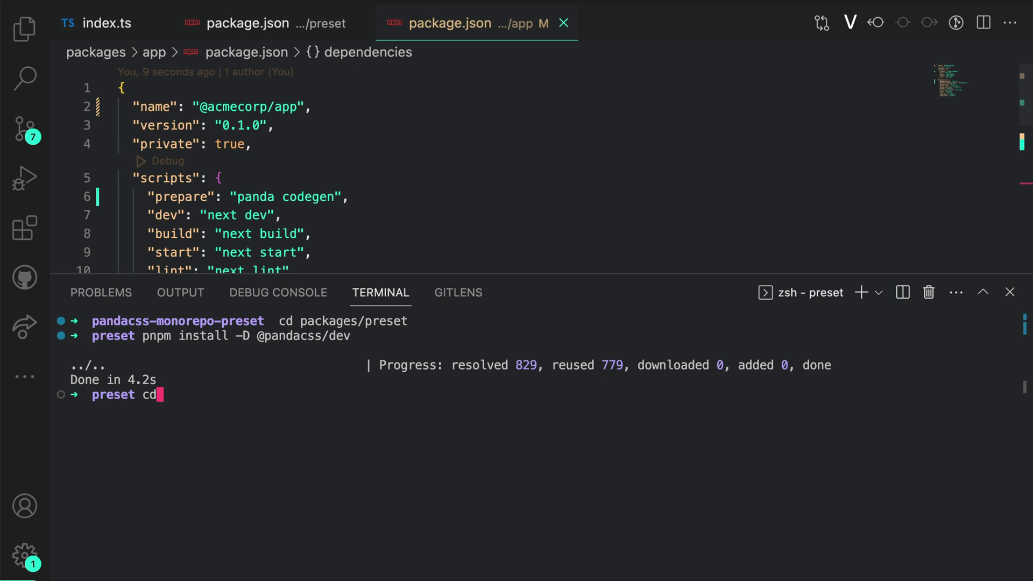
text( ..)
key(Return)
text(cd app)
key(Return)
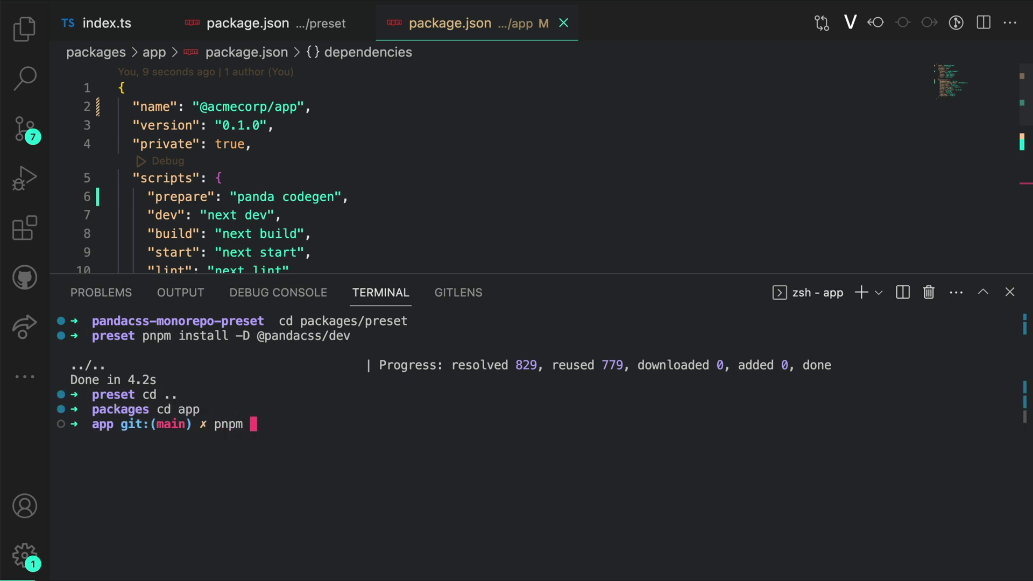
text(pnpm i)
key(Return)
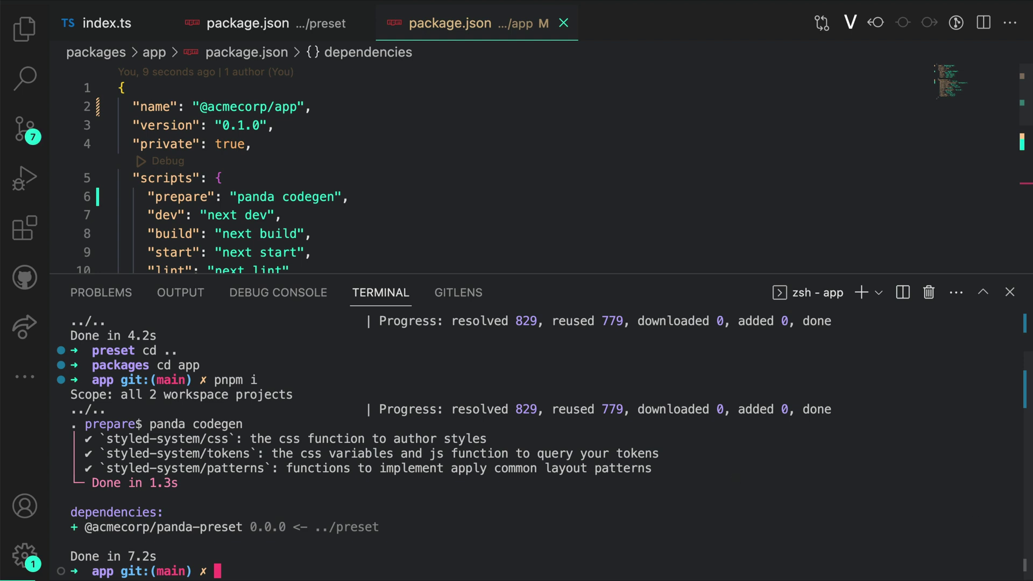
click(333, 570)
text(p)
text(npm panda)
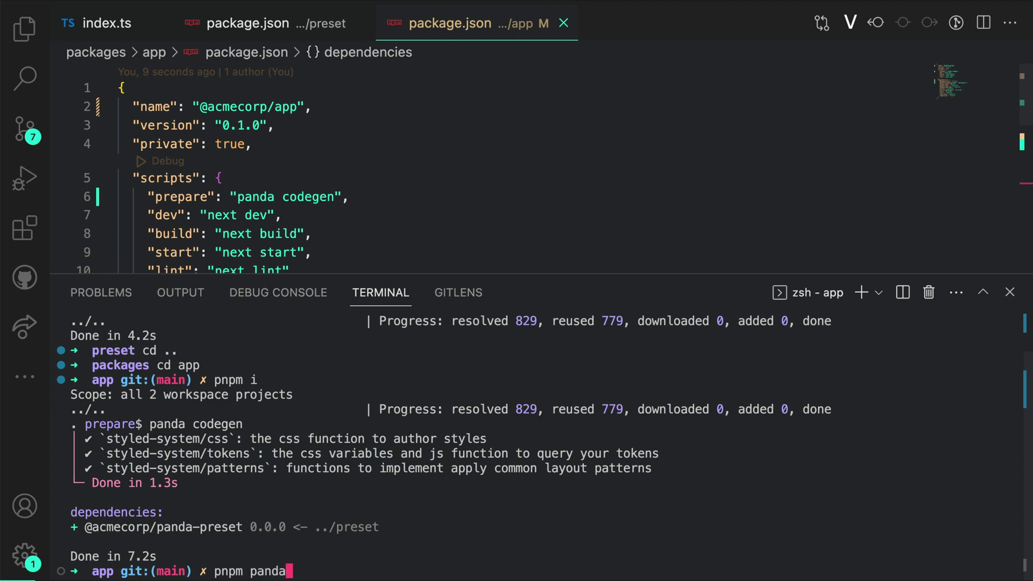
text( init -p)
key(Return)
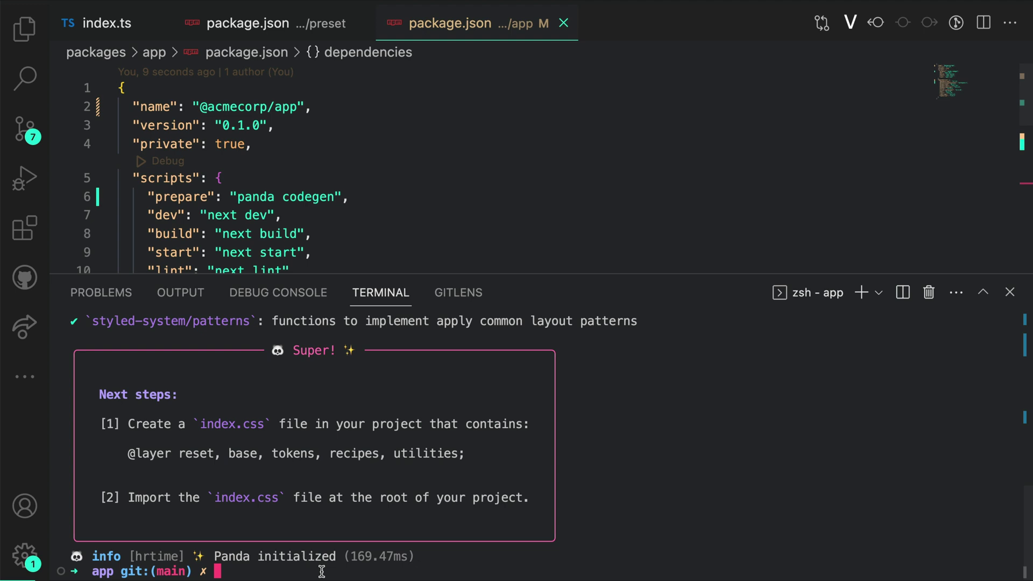
key(ctrl+grave)
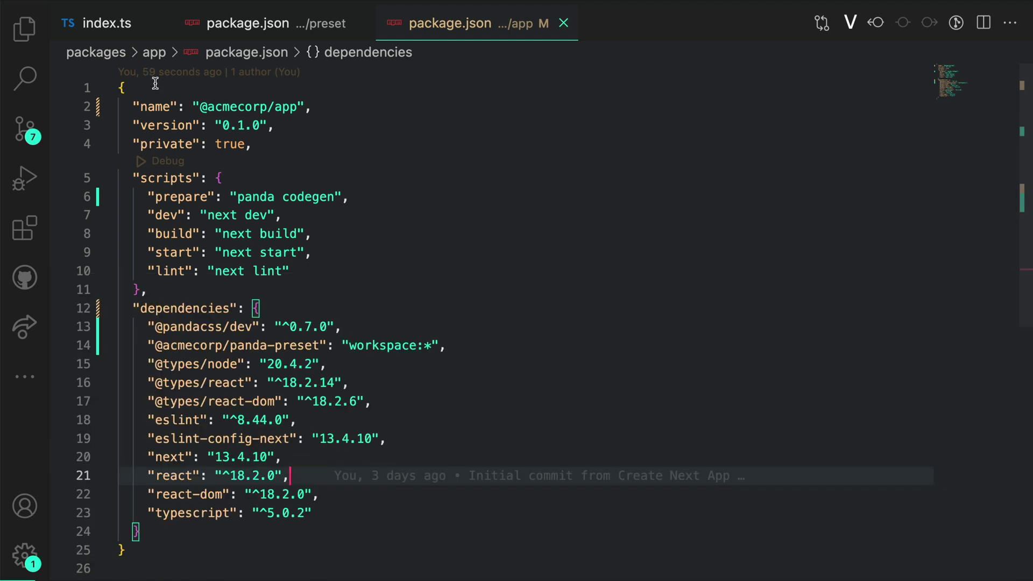
click(25, 32)
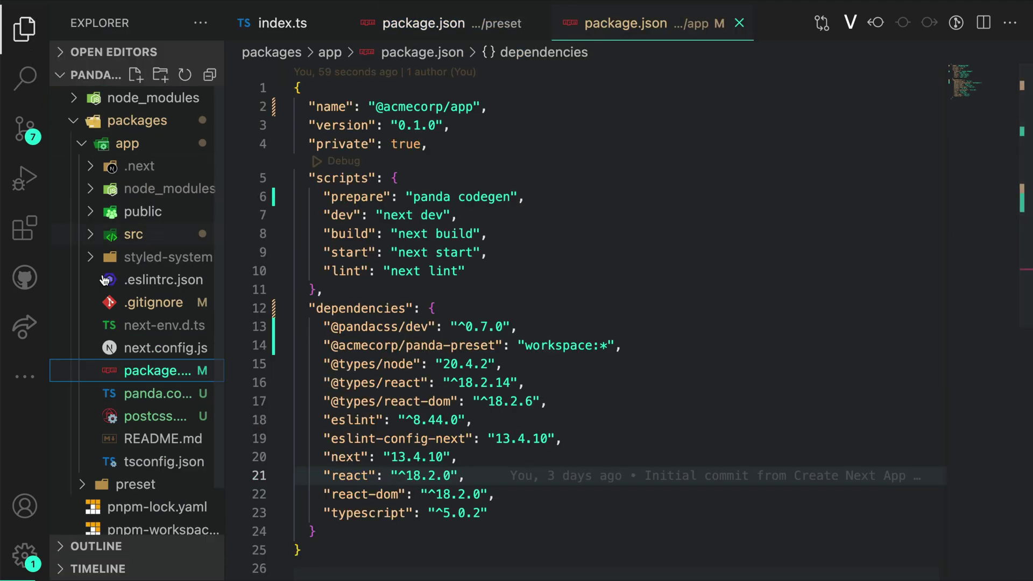
click(145, 394)
click(665, 79)
key(Return)
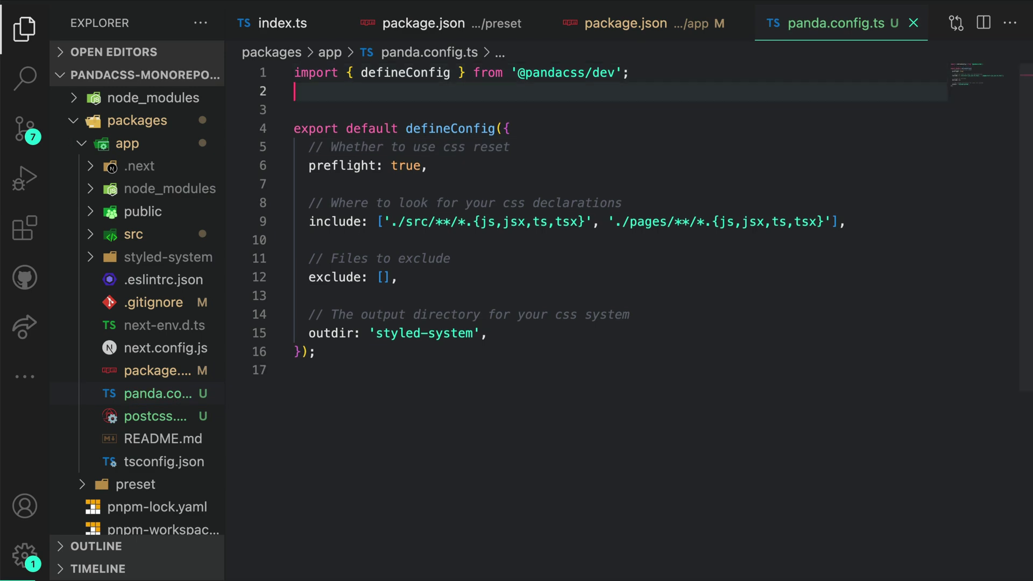
text(import acmePre)
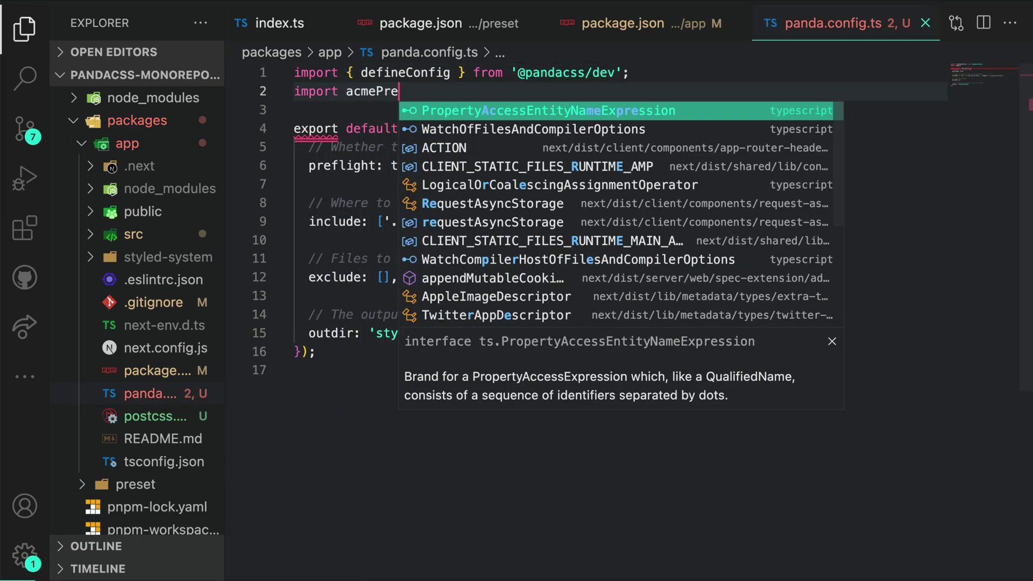
text(set from '@a)
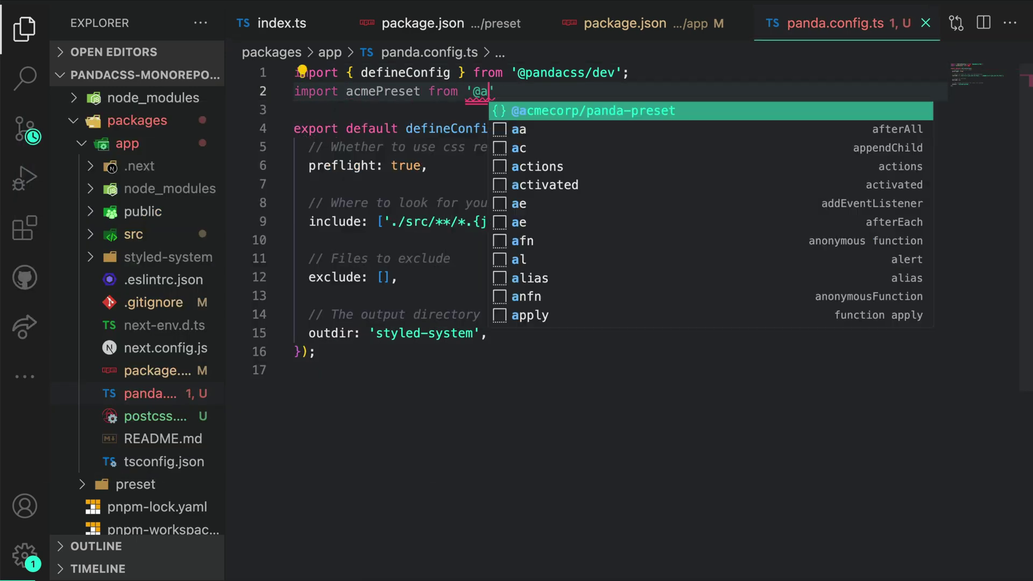
text(cme)
key(Return)
Step: Add presets: [acmePreset] under a // presets comment in the config object
key(Down)
key(Down)
key(End)
key(Return)
text(// presets)
key(Return)
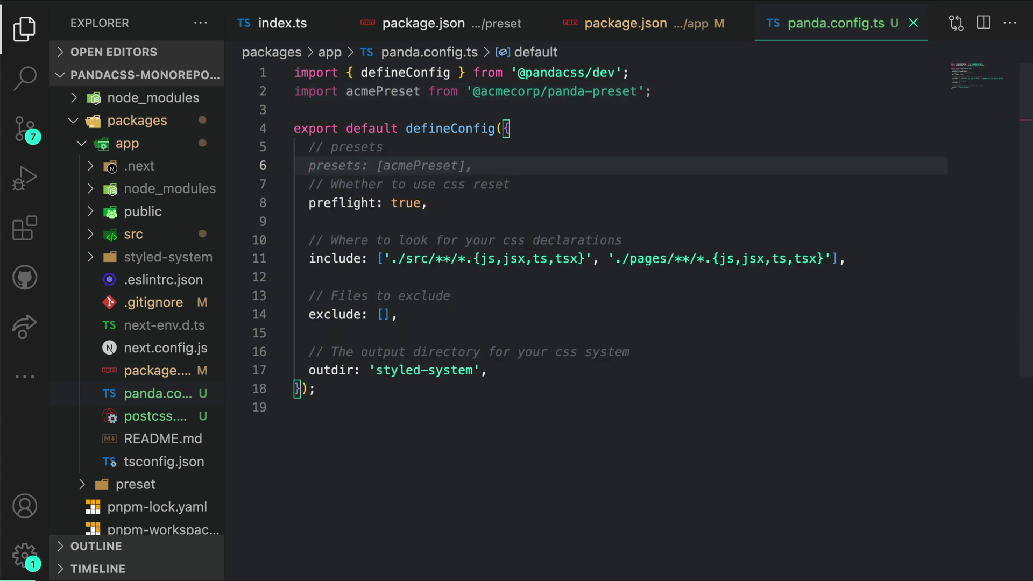
text(presets:)
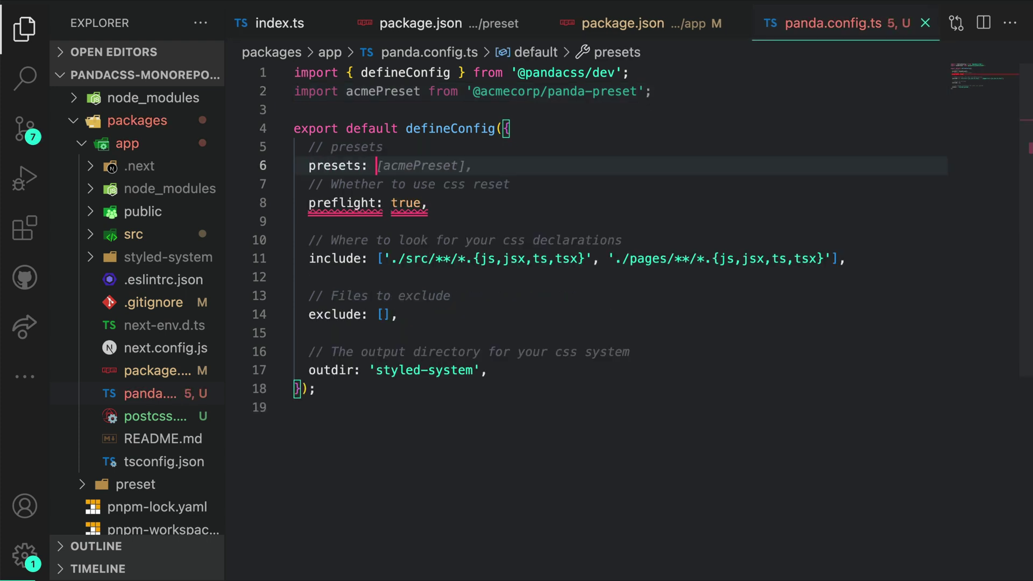
key(Tab)
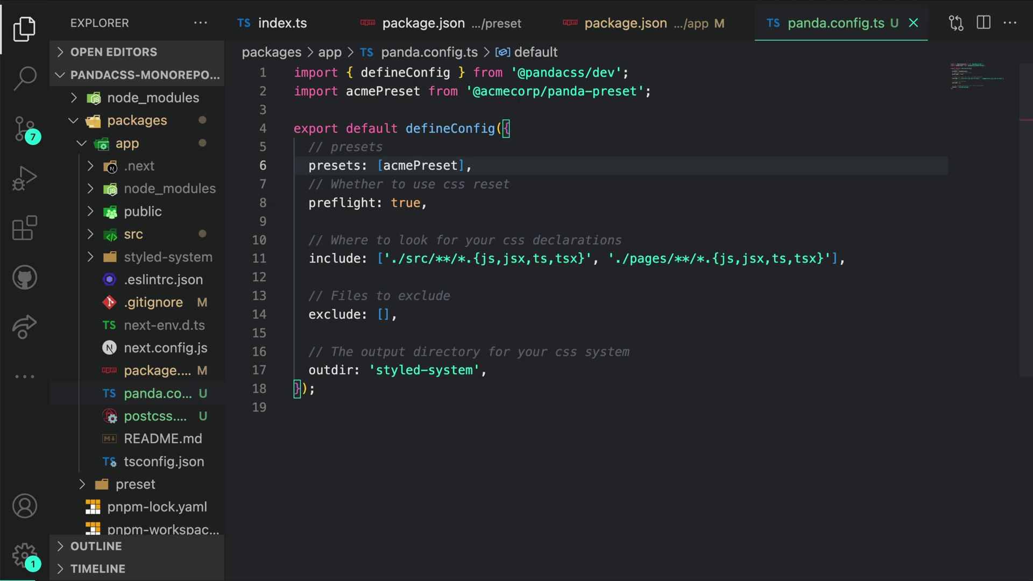
key(Return)
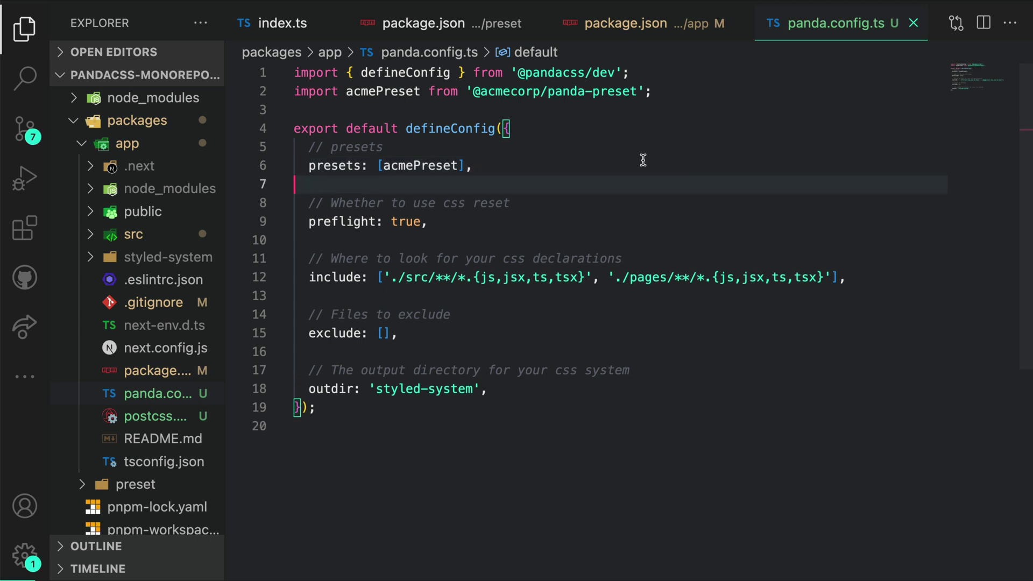
Step: In page.tsx, import css and style the div: color gray50, fontSize 80px, backgroundColor primaryA
click(25, 42)
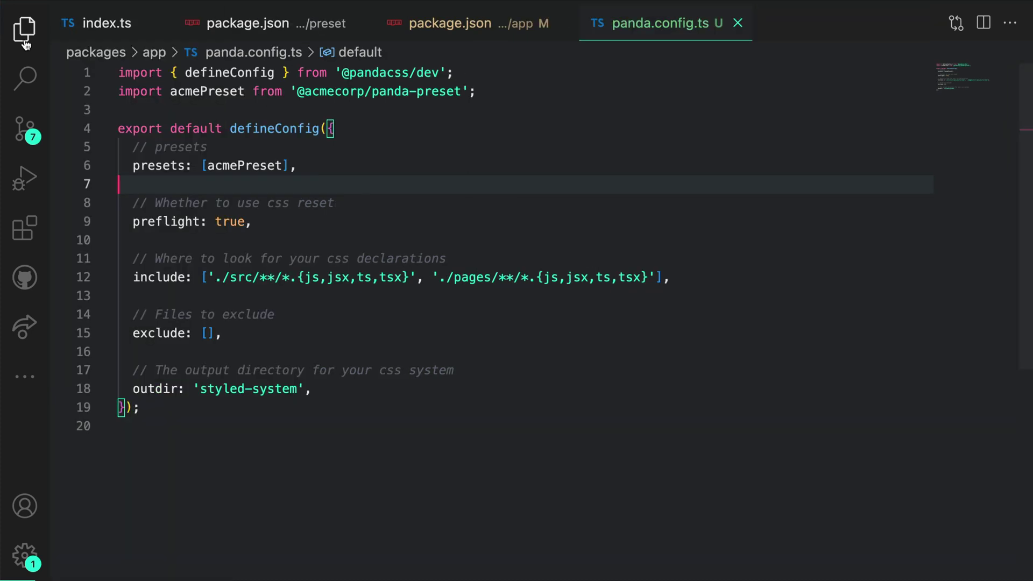
click(133, 236)
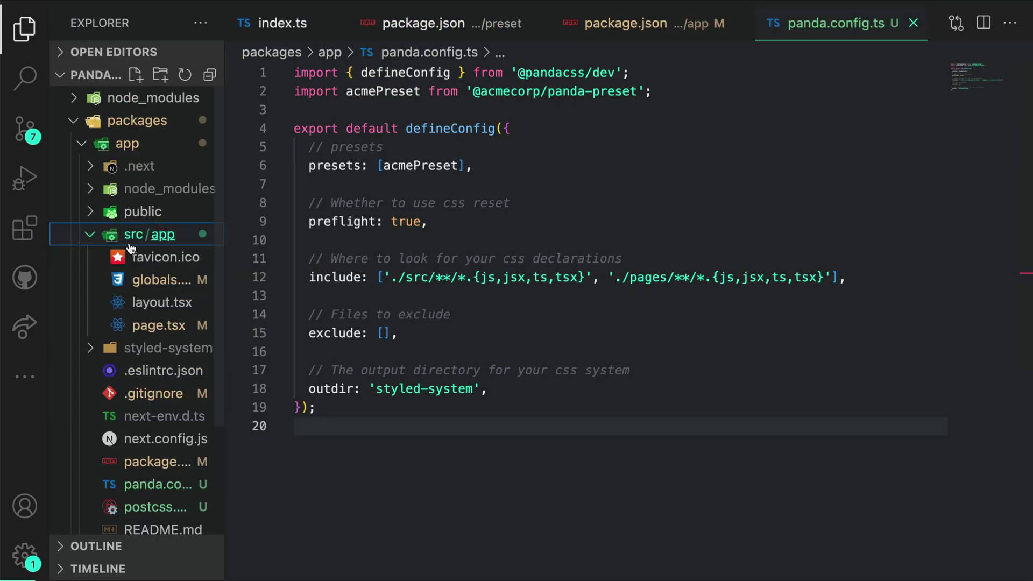
click(145, 328)
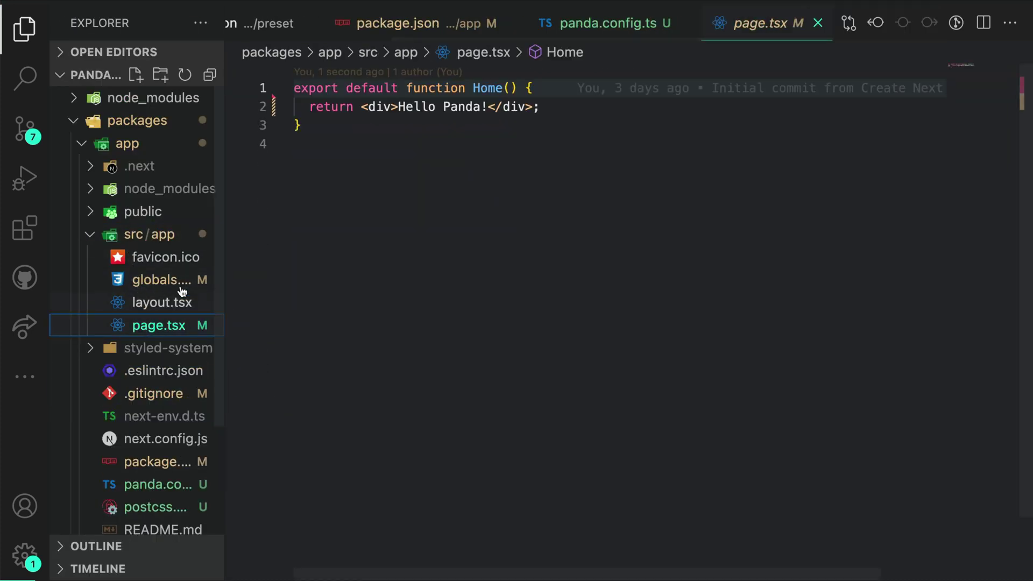
click(25, 29)
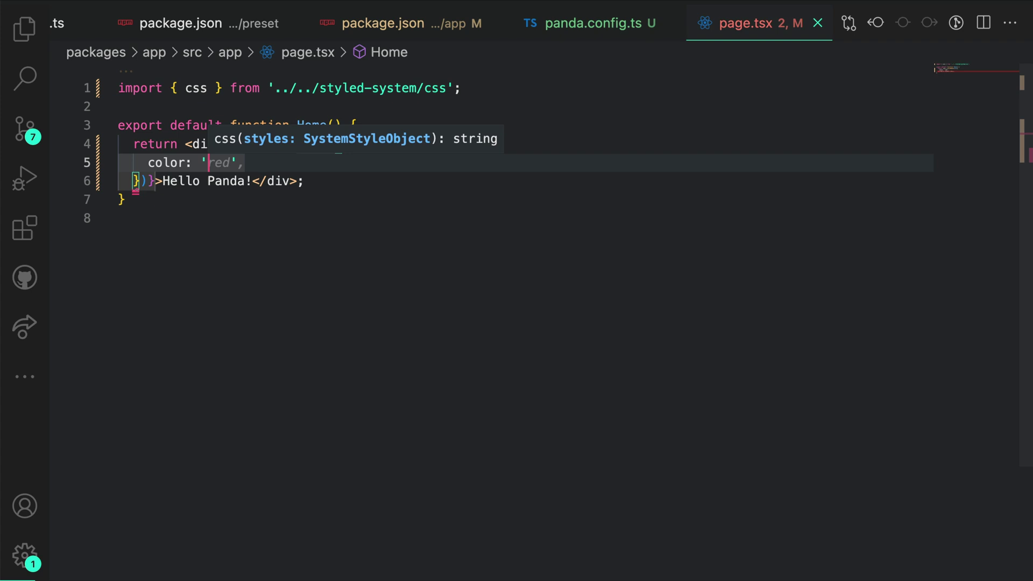
text(gray50',)
key(Return)
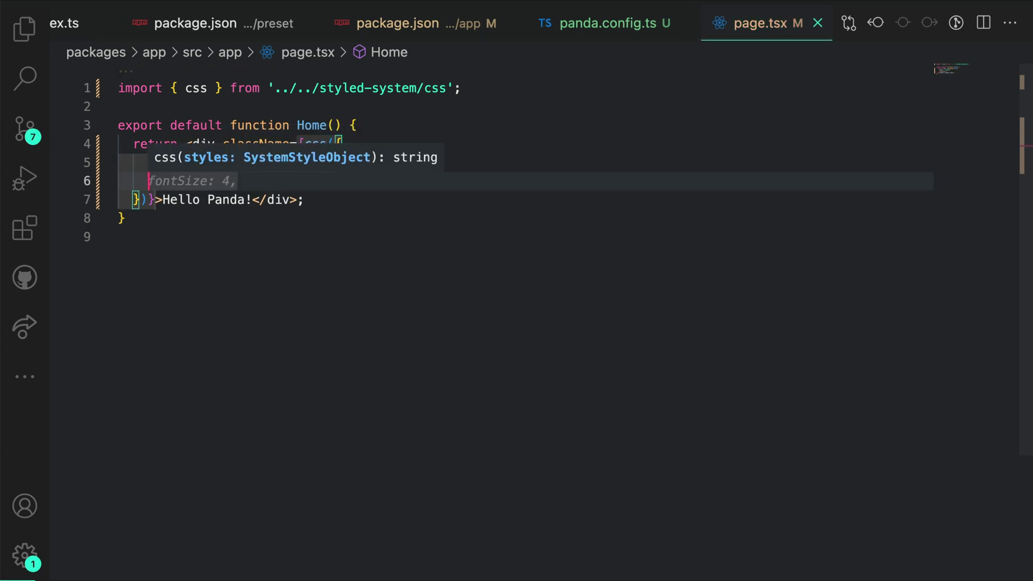
text(fontSize: ')
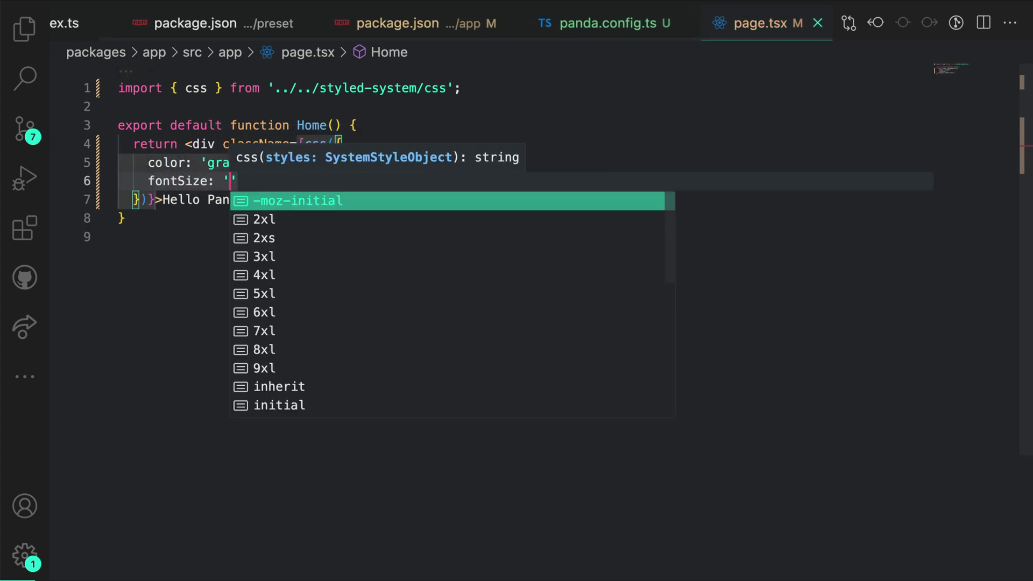
text(60px',)
key(Return)
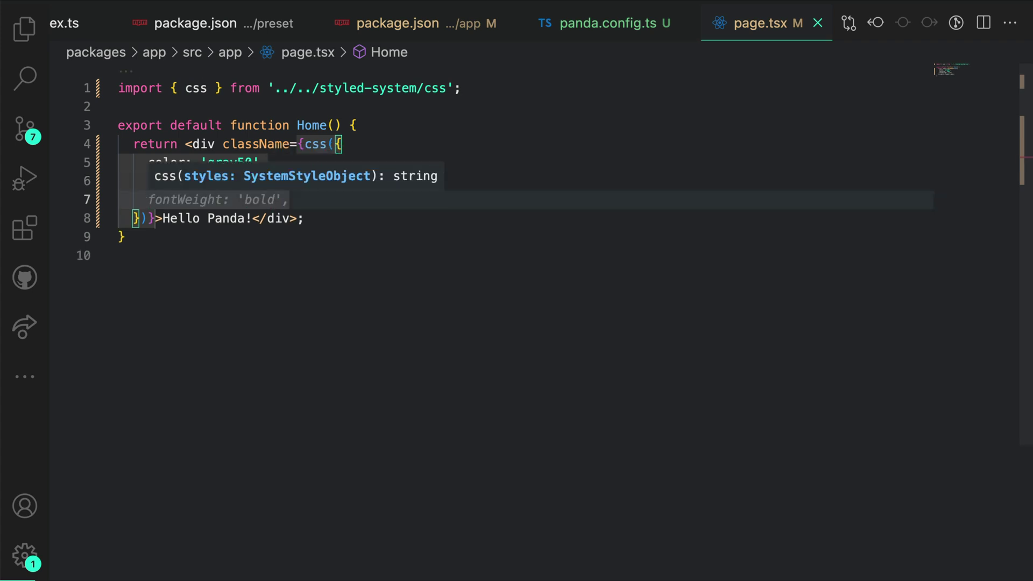
text(backgroundColor: )
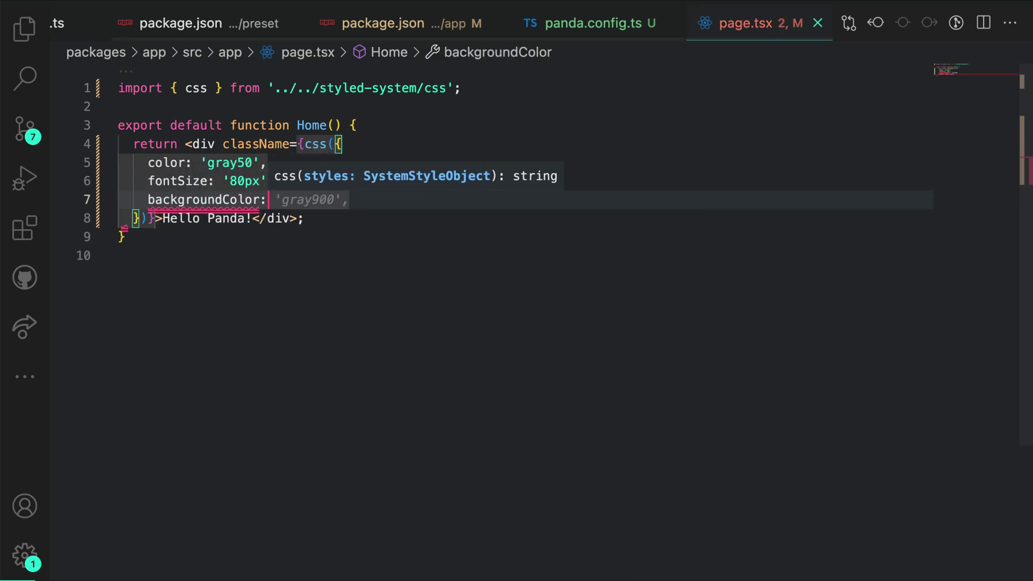
text('primaryA)
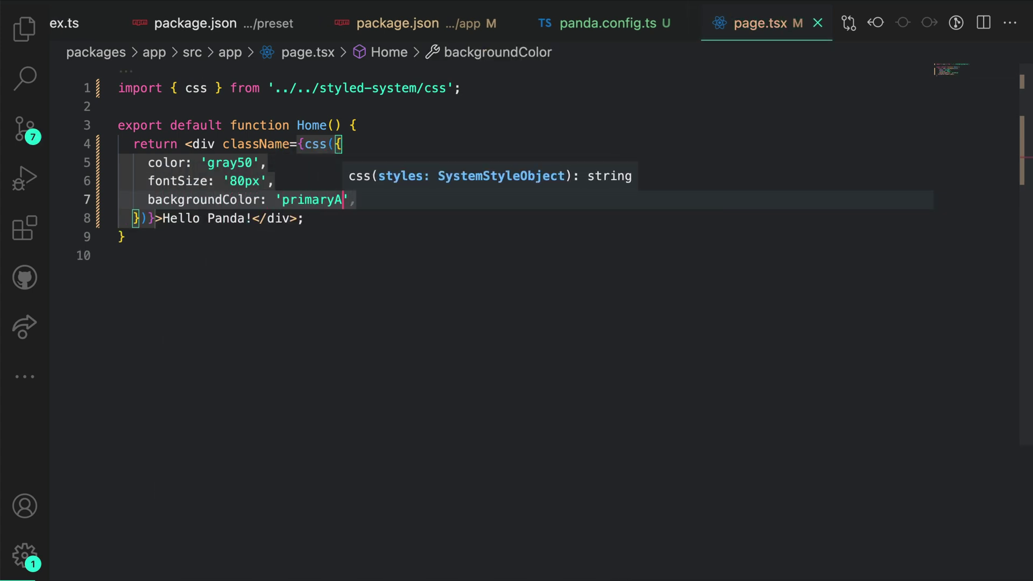